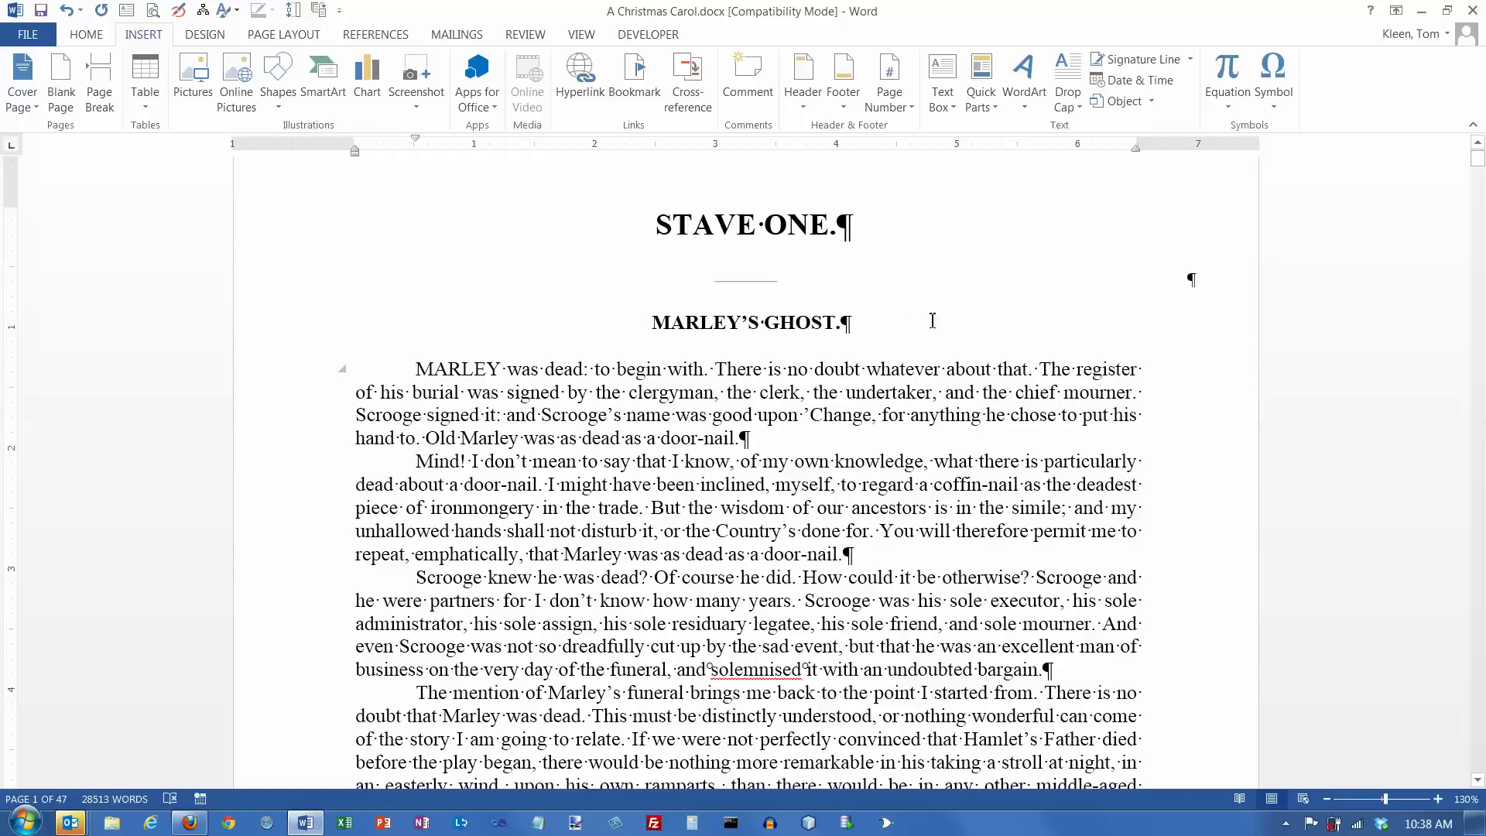
Place the cursor in the opening paragraph of Stave One, 'Marley's Ghost'.
click(901, 369)
scroll(915, 489, down, 3)
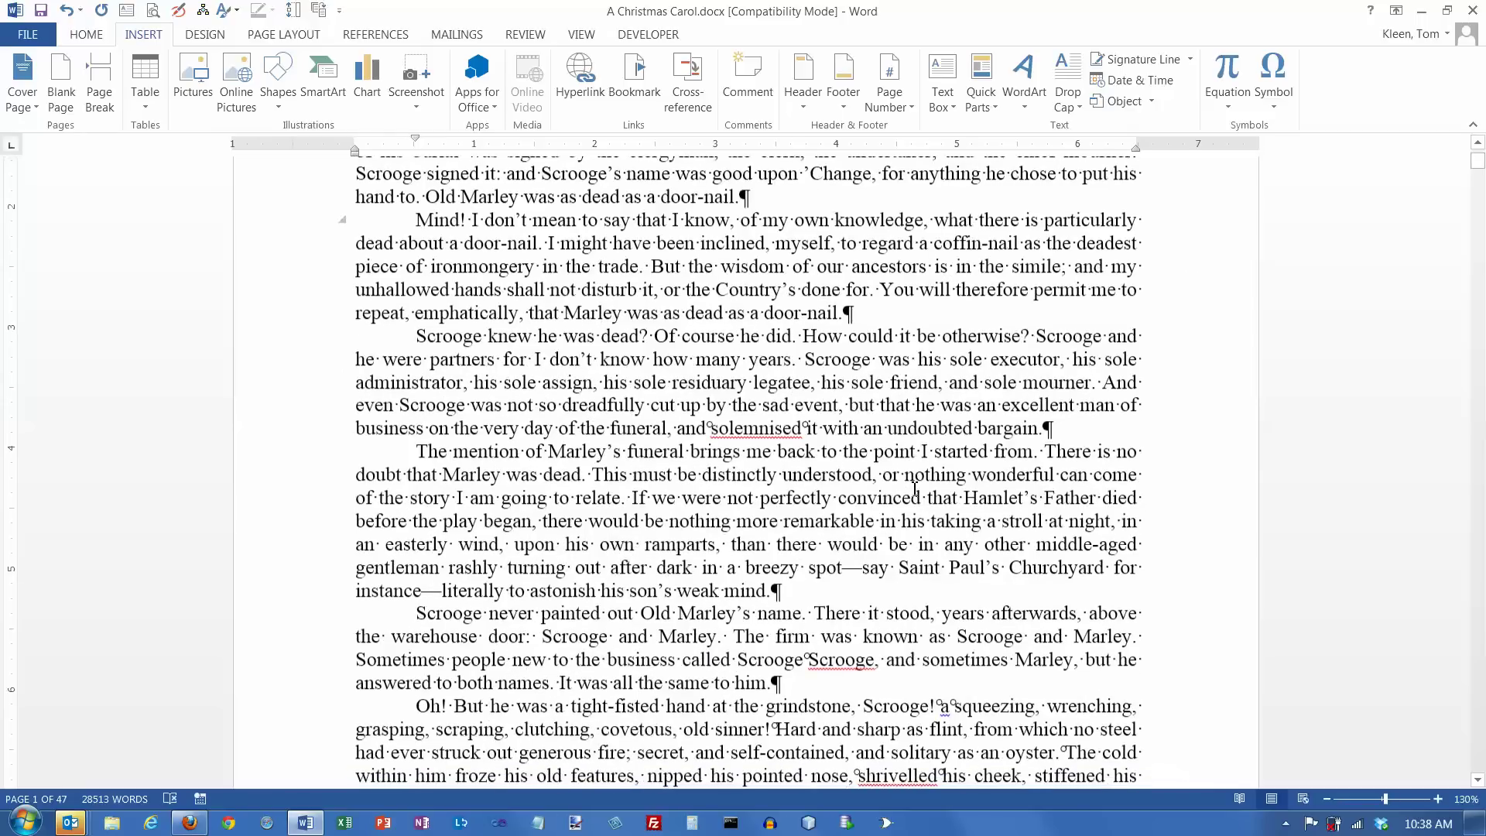
scroll(942, 307, up, 4)
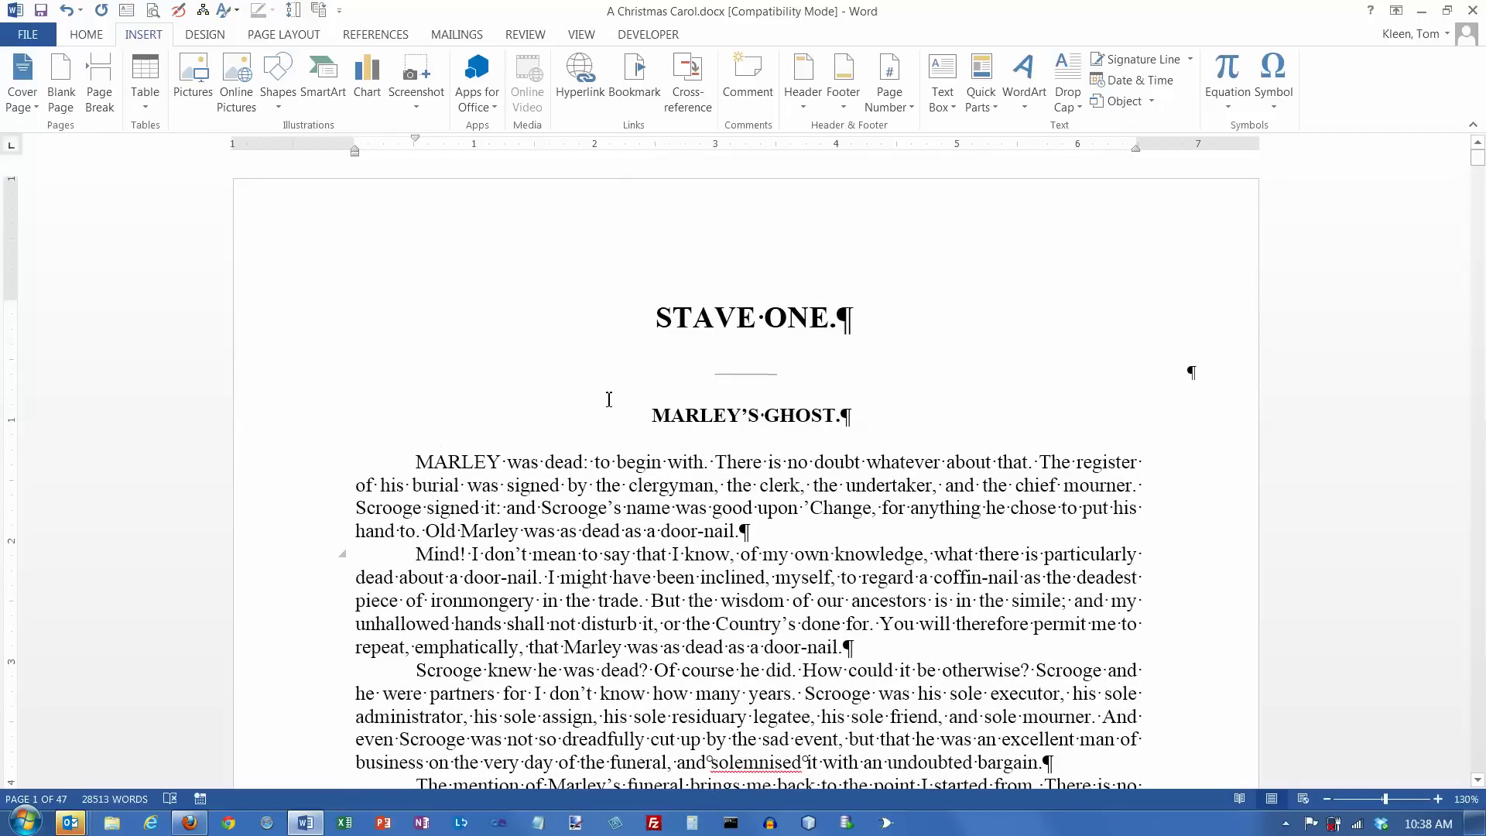
Search the document for 'Stave two' and put the cursor before the STAVE TWO heading on page 11.
click(569, 318)
key(ctrl+f)
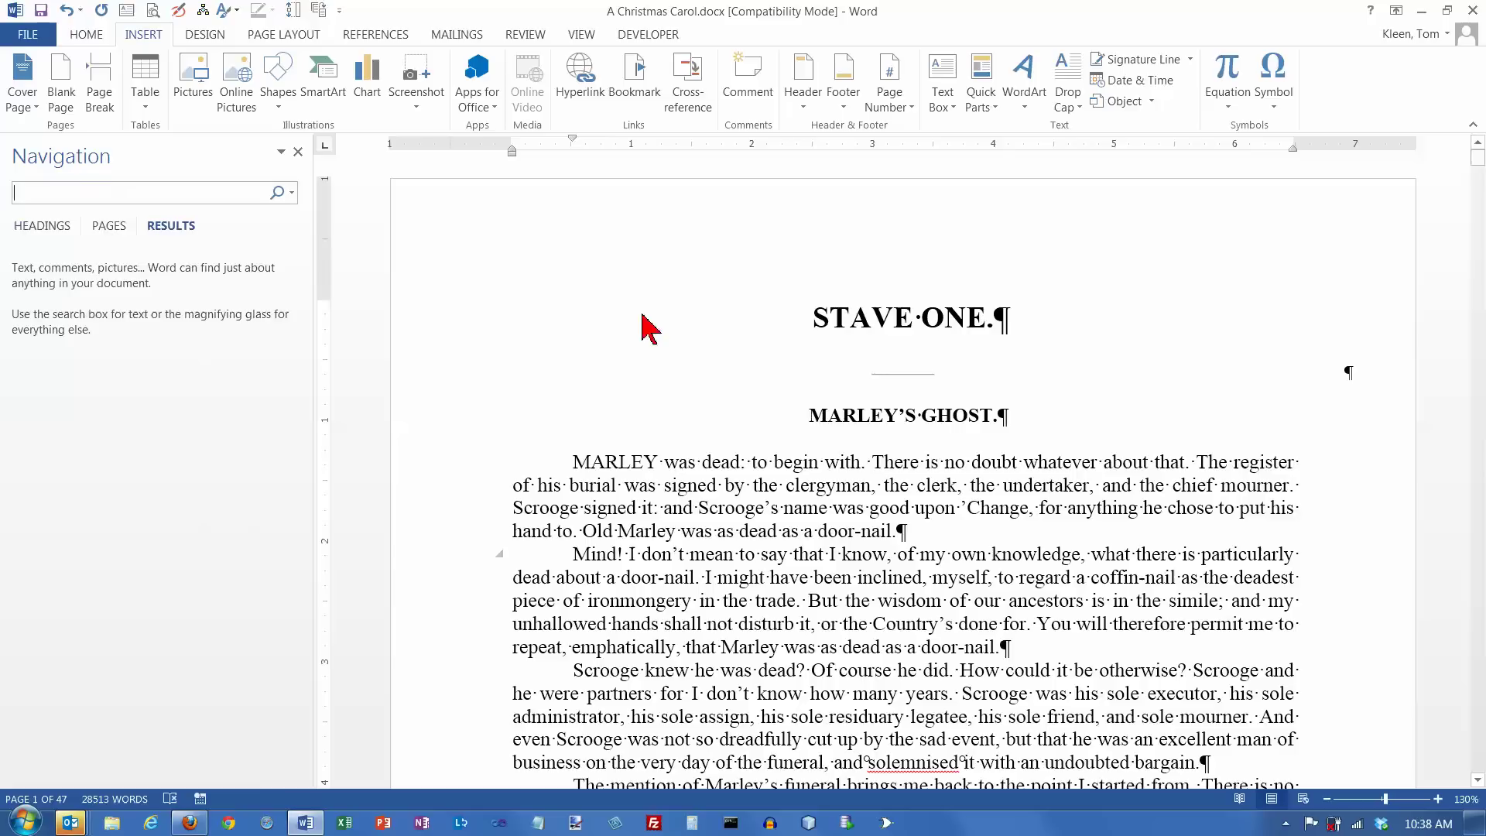
click(123, 192)
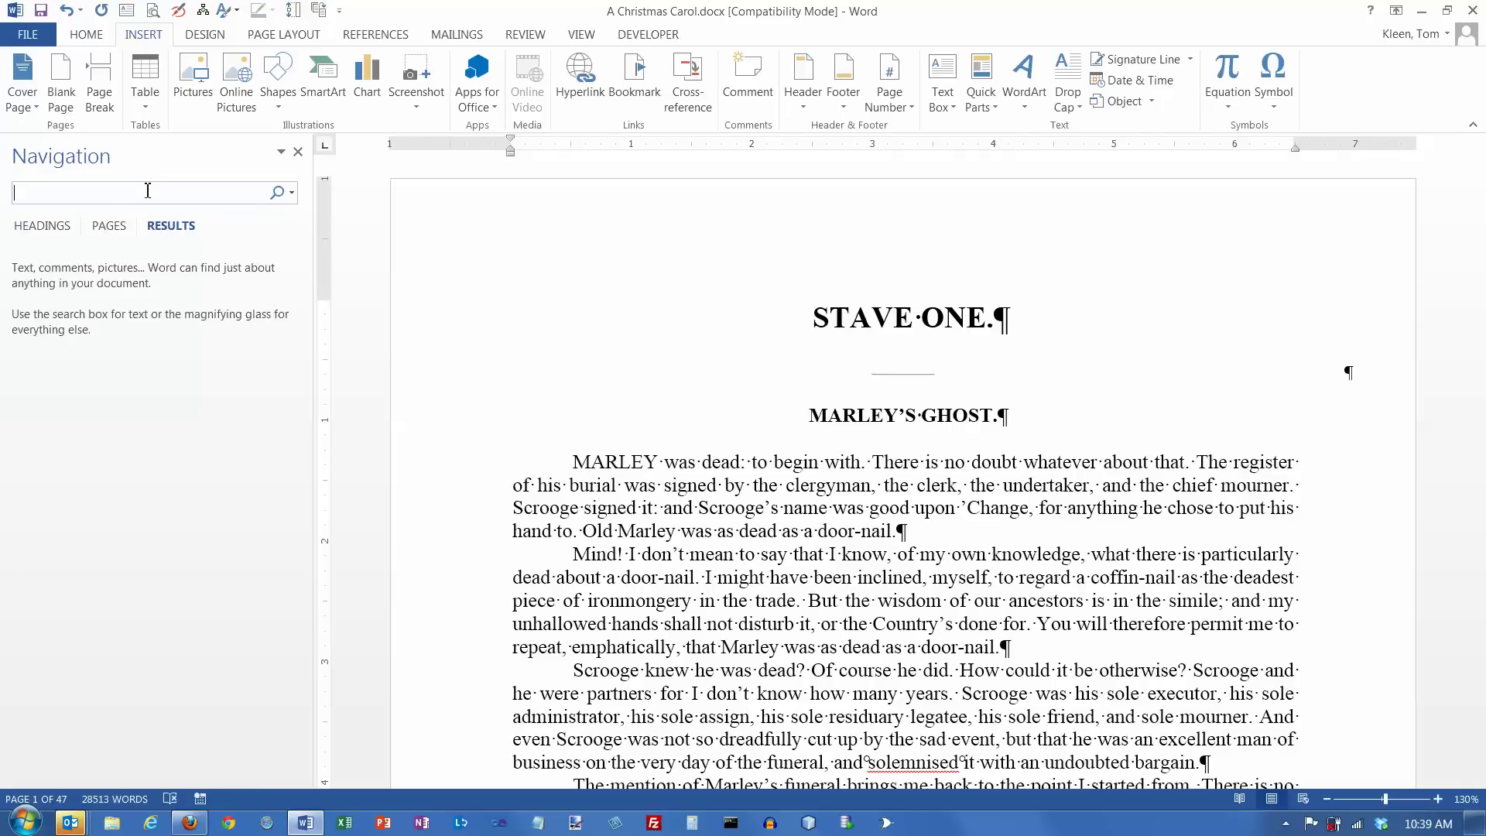
text(Stave two)
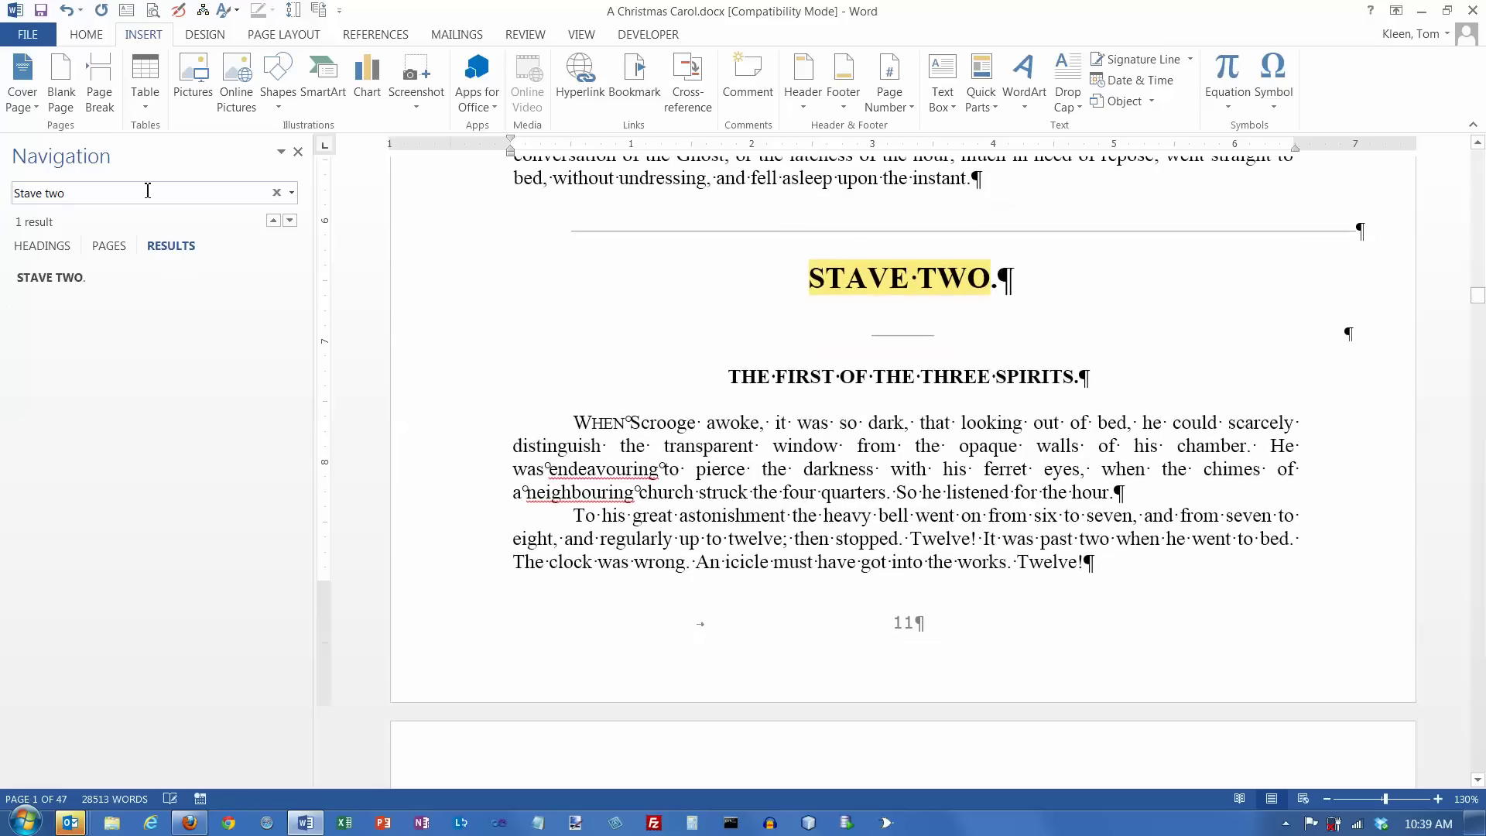
click(1017, 267)
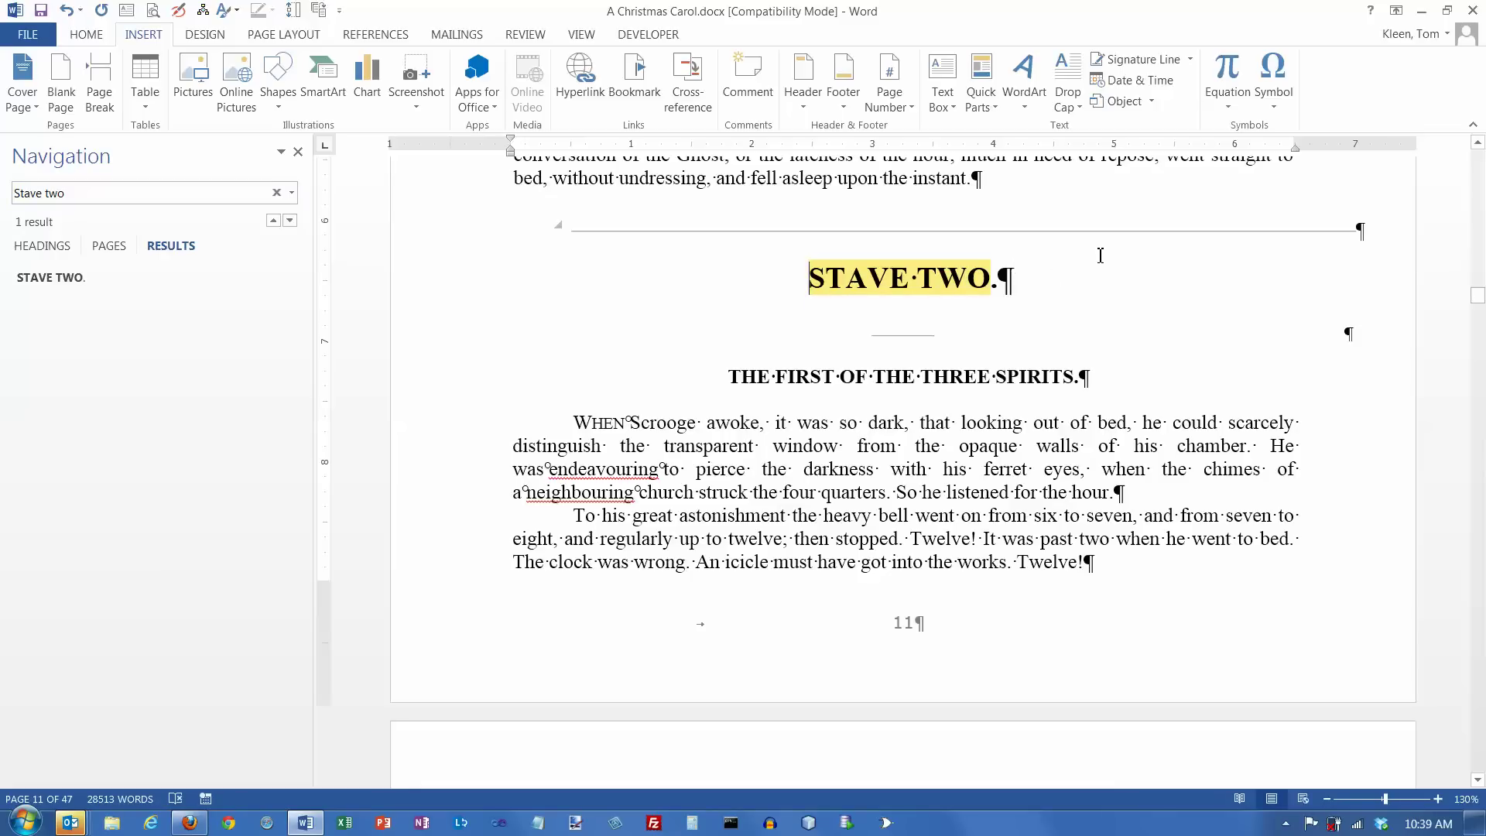
click(813, 280)
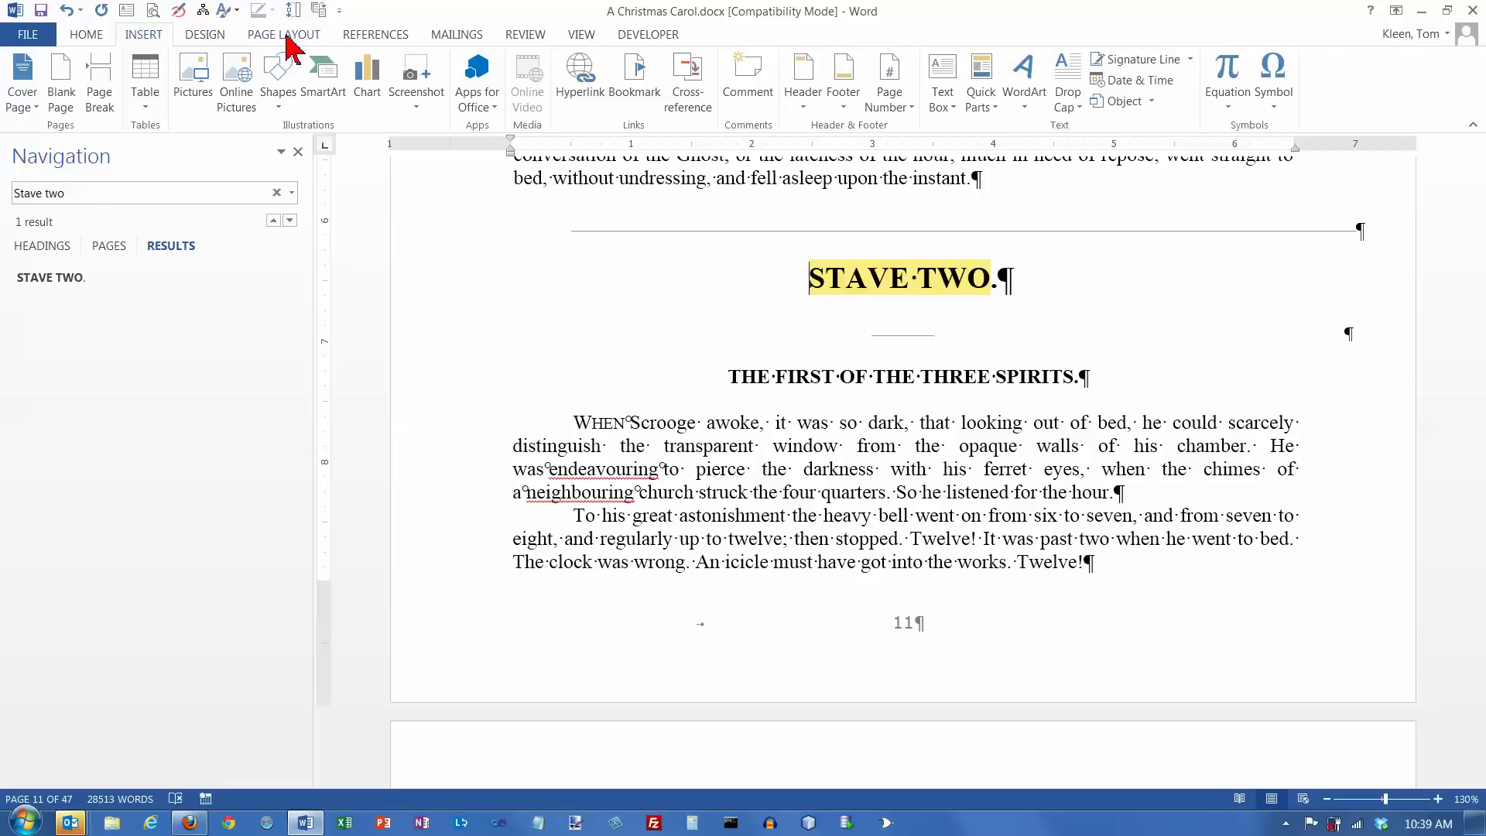
Insert a page break before STAVE TWO, then toggle formatting marks off and on to inspect it.
click(109, 81)
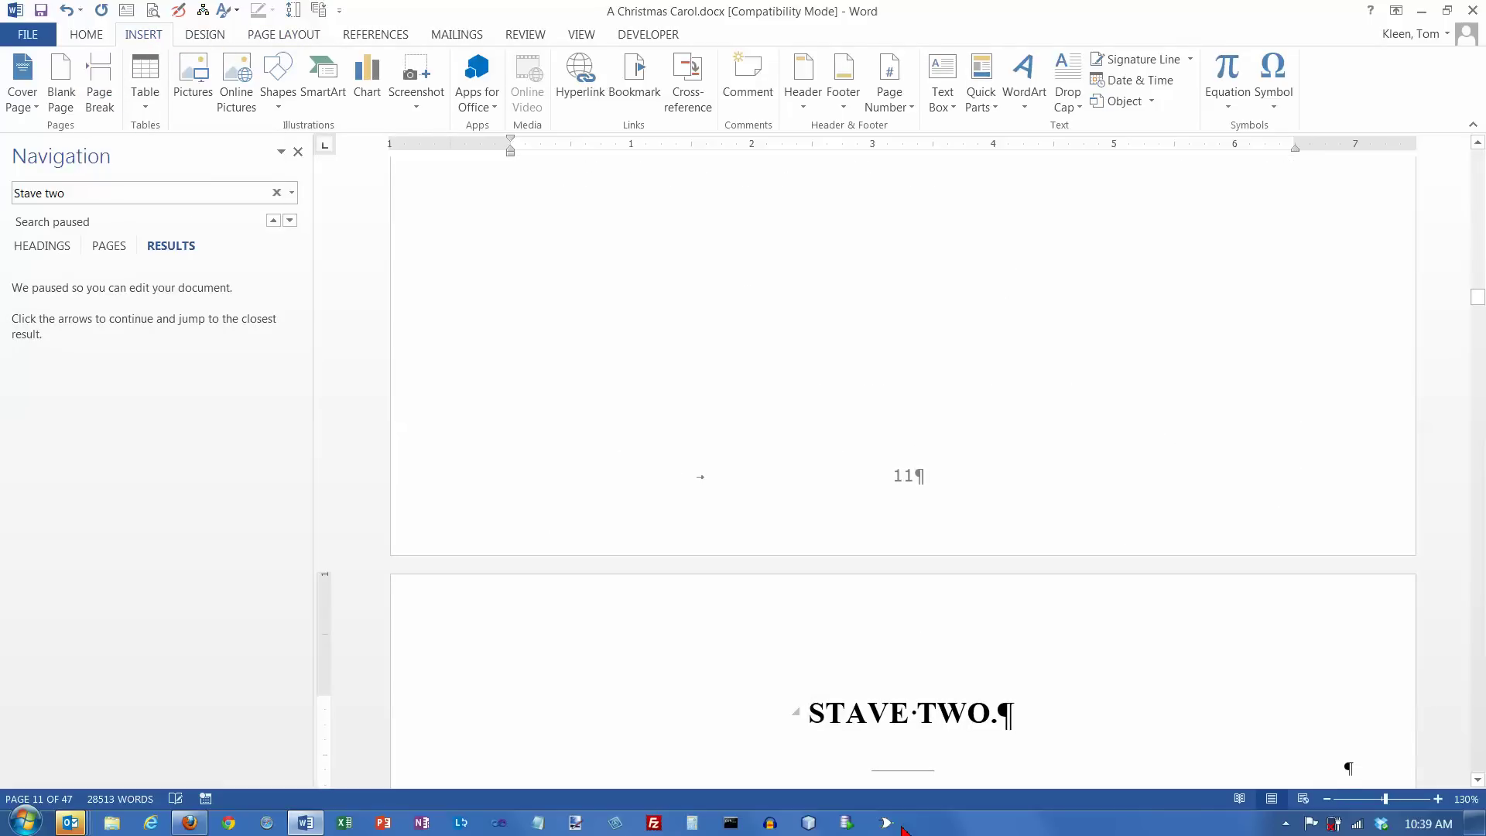
scroll(786, 552, up, 3)
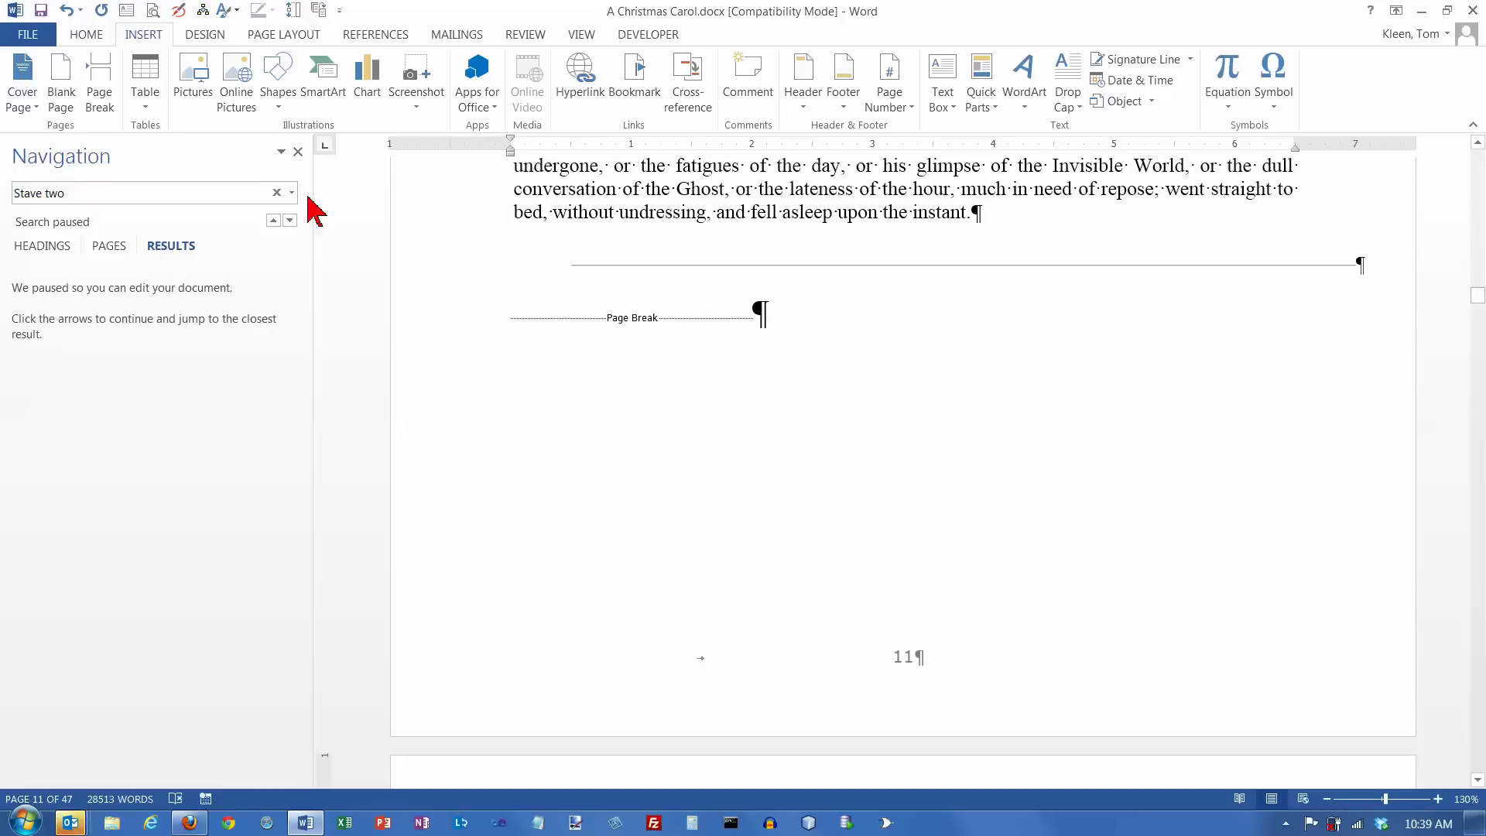
click(86, 35)
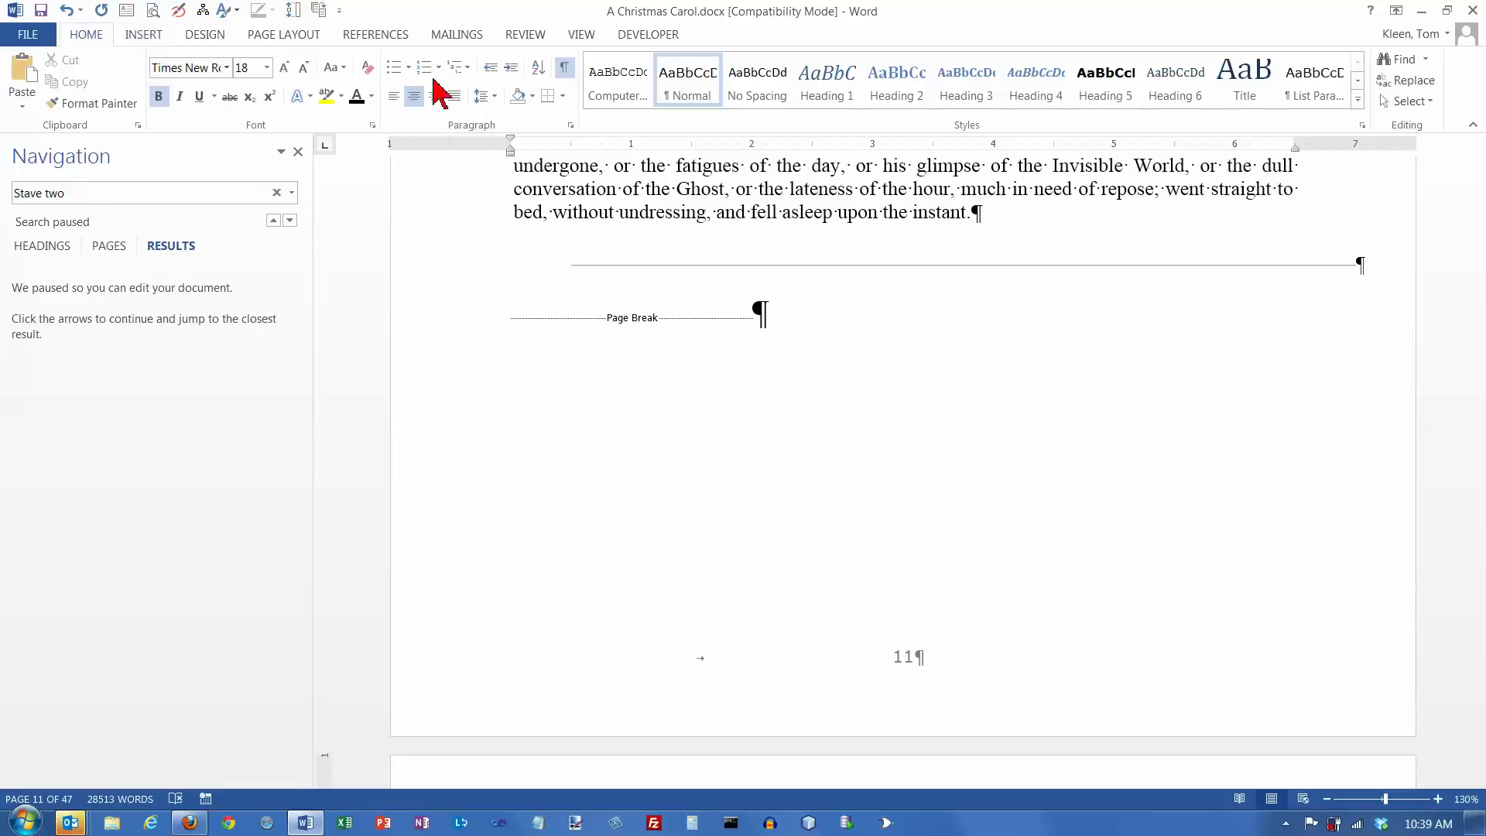
click(565, 67)
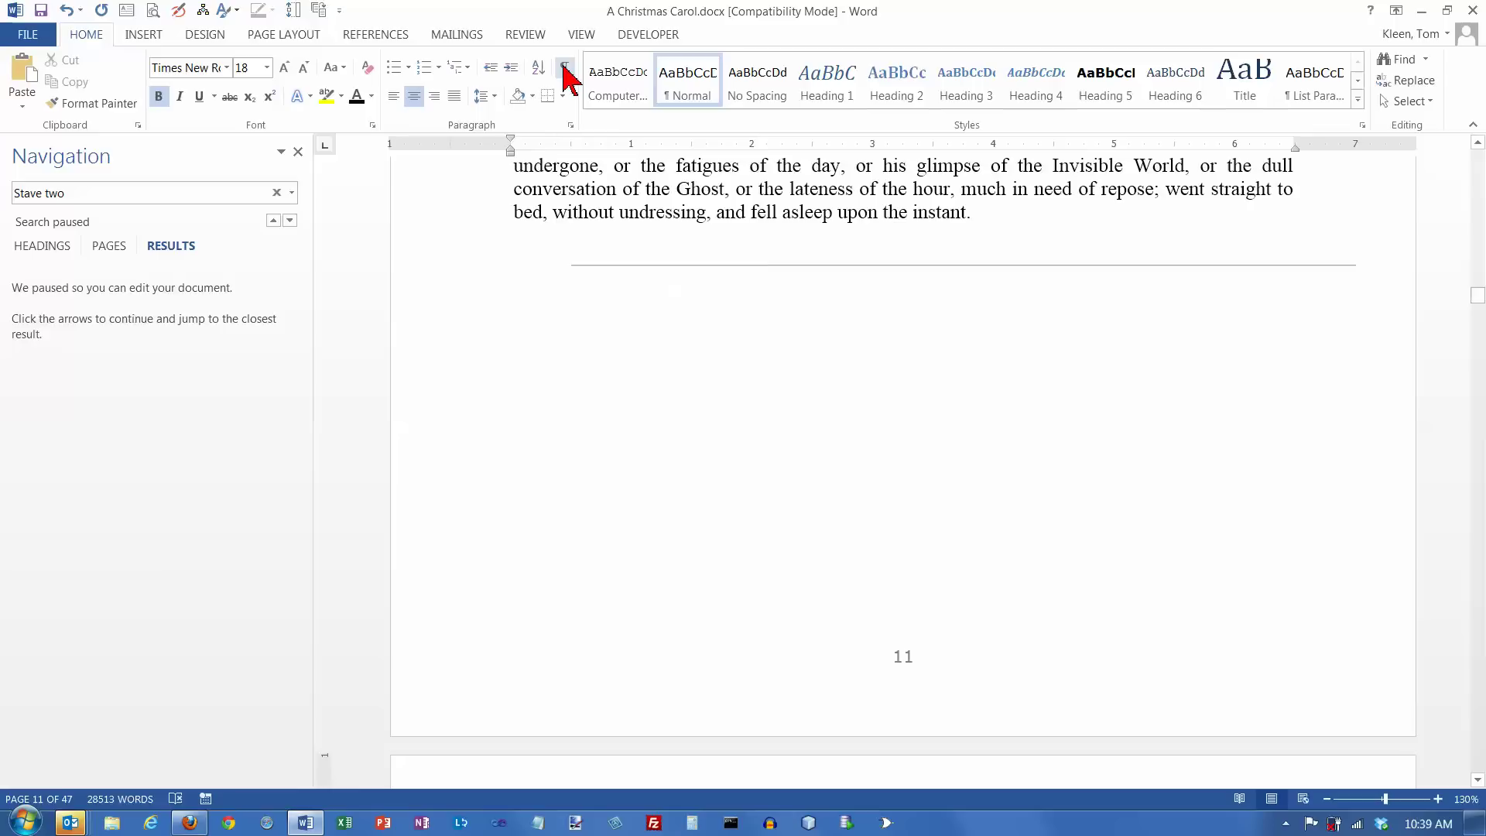
click(564, 67)
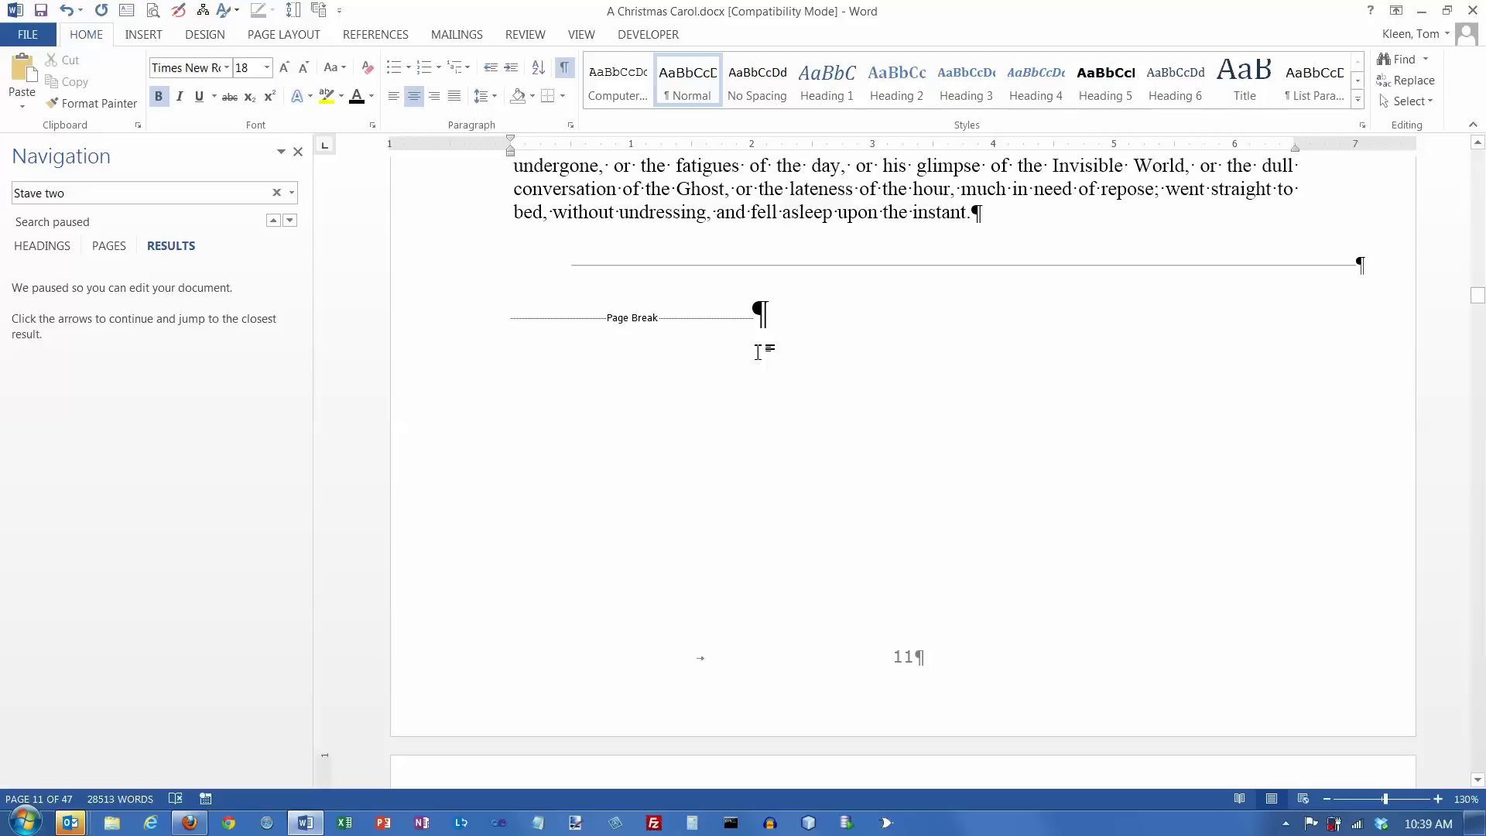
scroll(760, 344, down, 2)
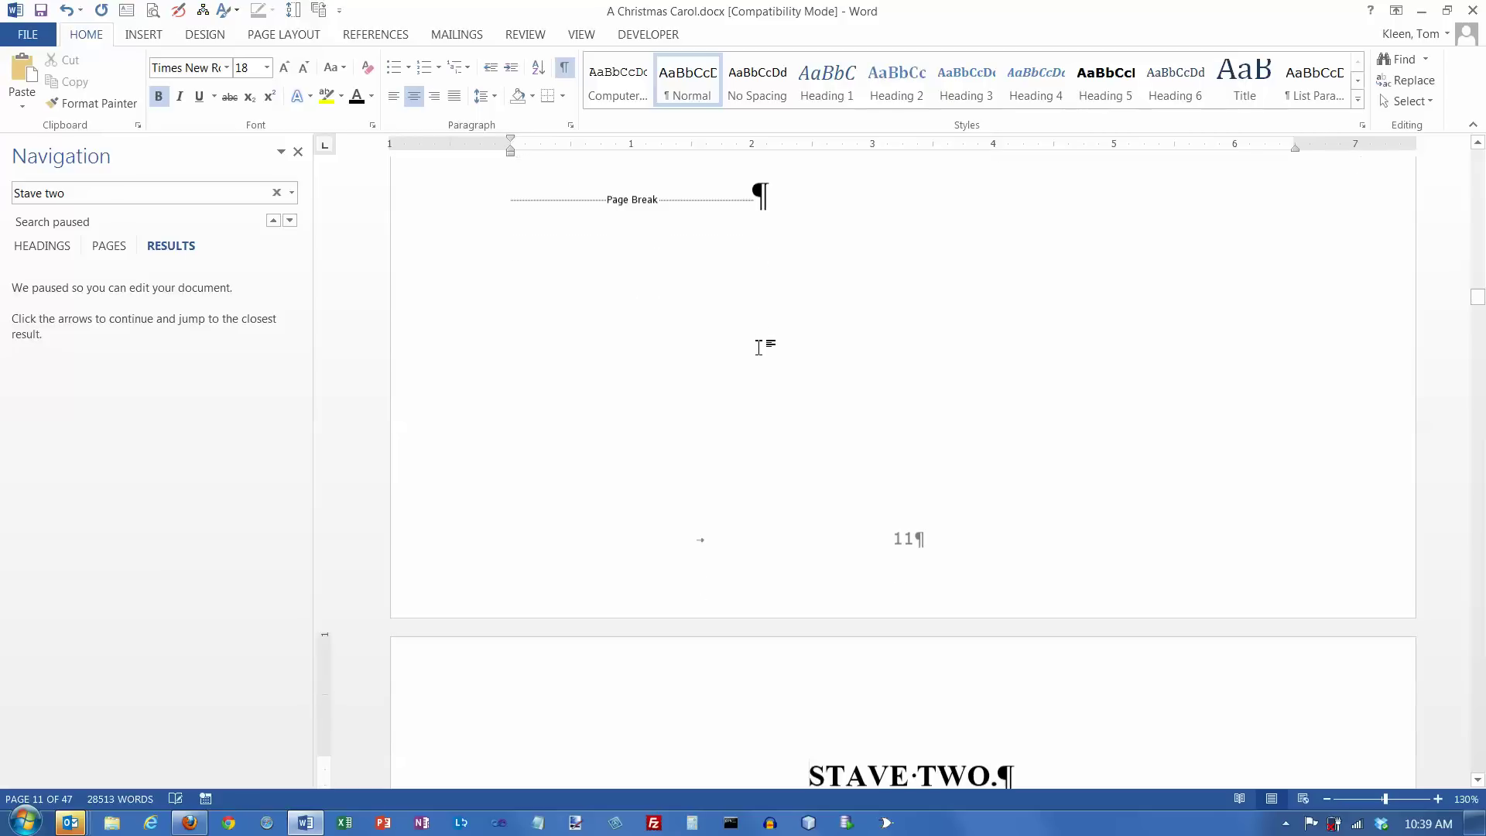
scroll(763, 352, down, 1)
scroll(766, 360, down, 2)
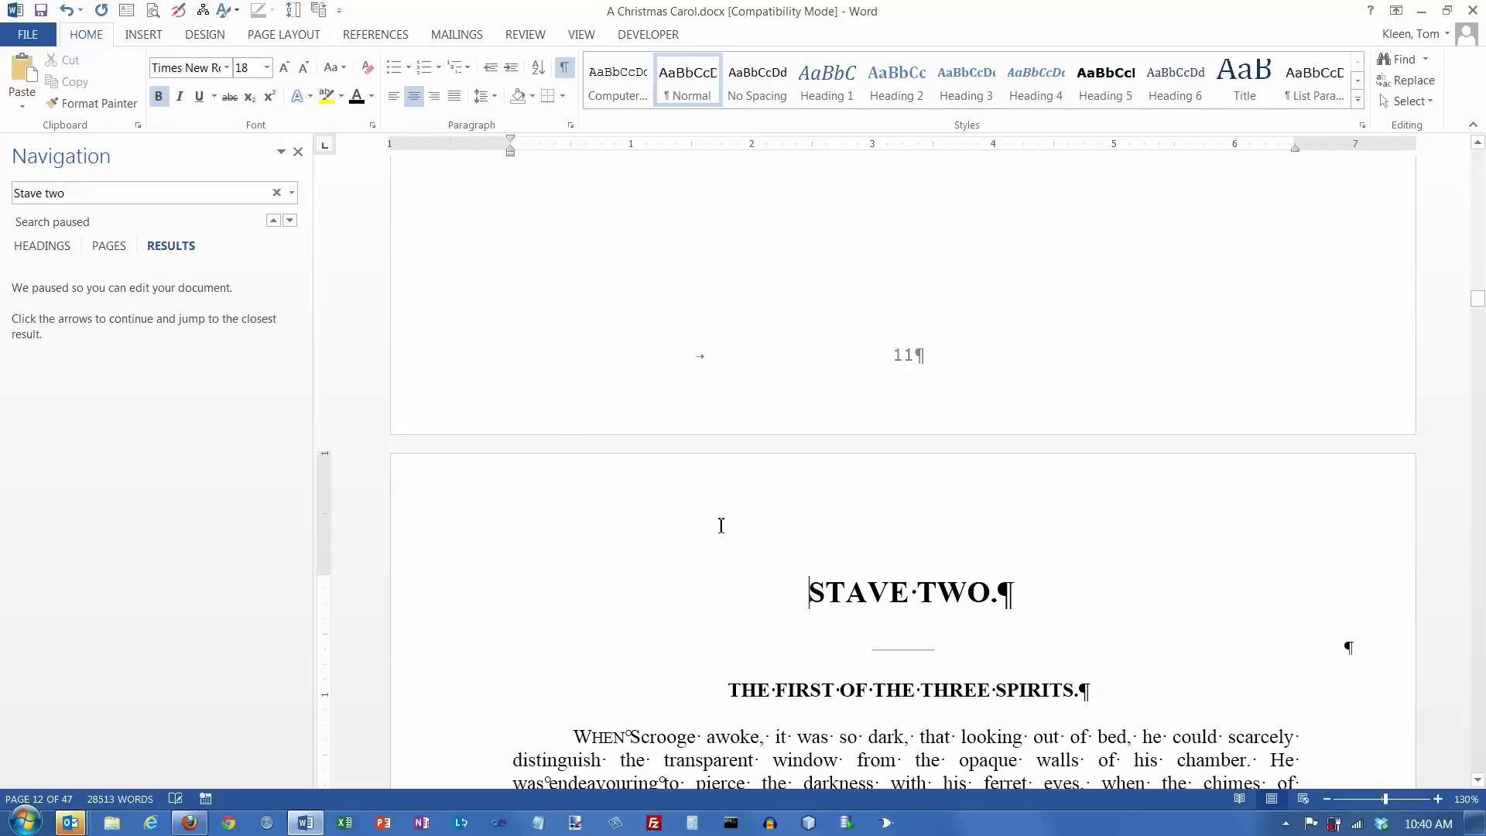
scroll(663, 489, up, 6)
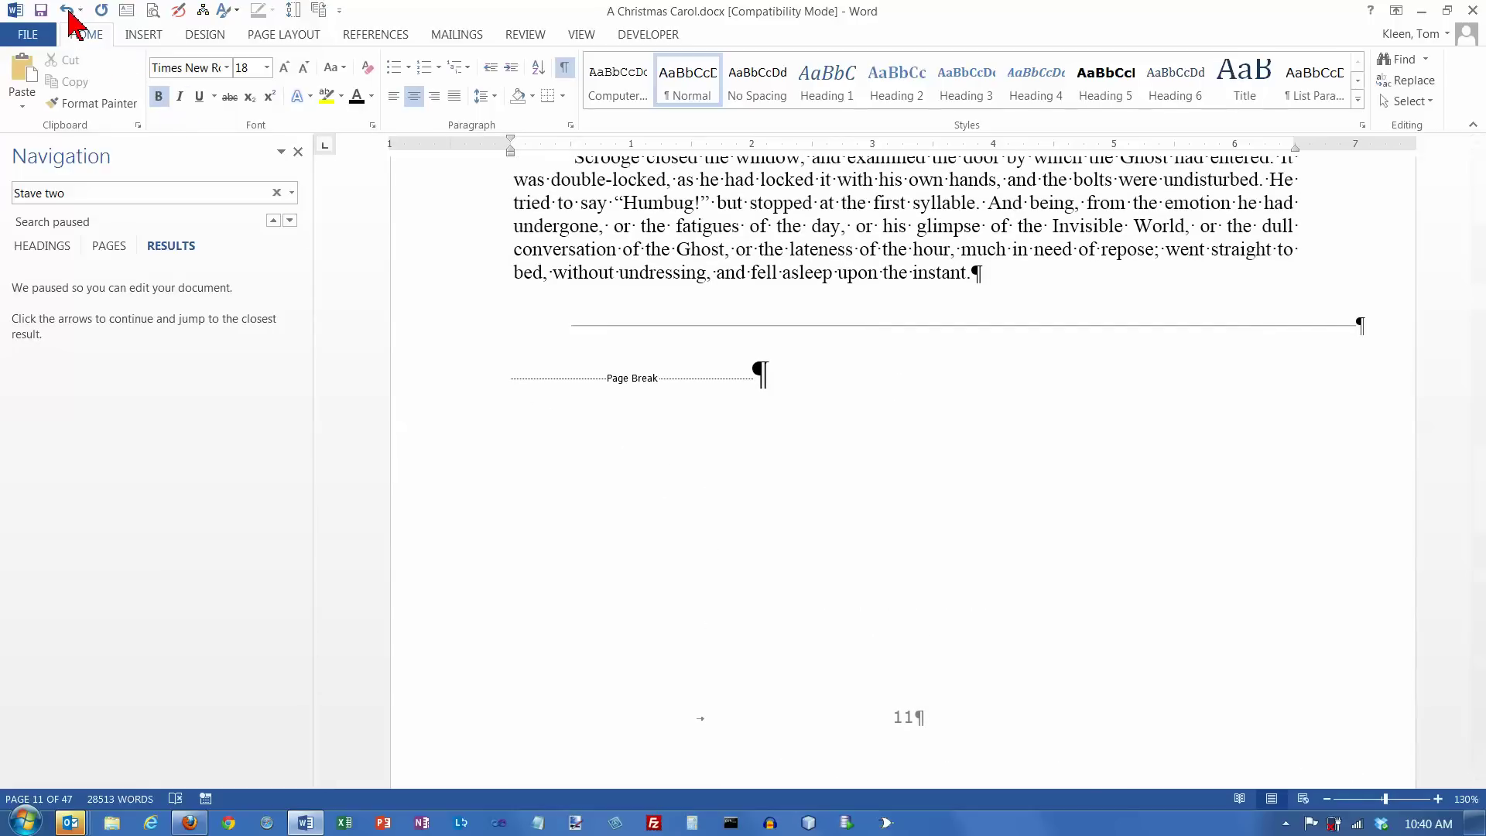
Undo the page break, then reinsert it via Page Layout > Breaks > Page so STAVE TWO starts page 12.
click(69, 11)
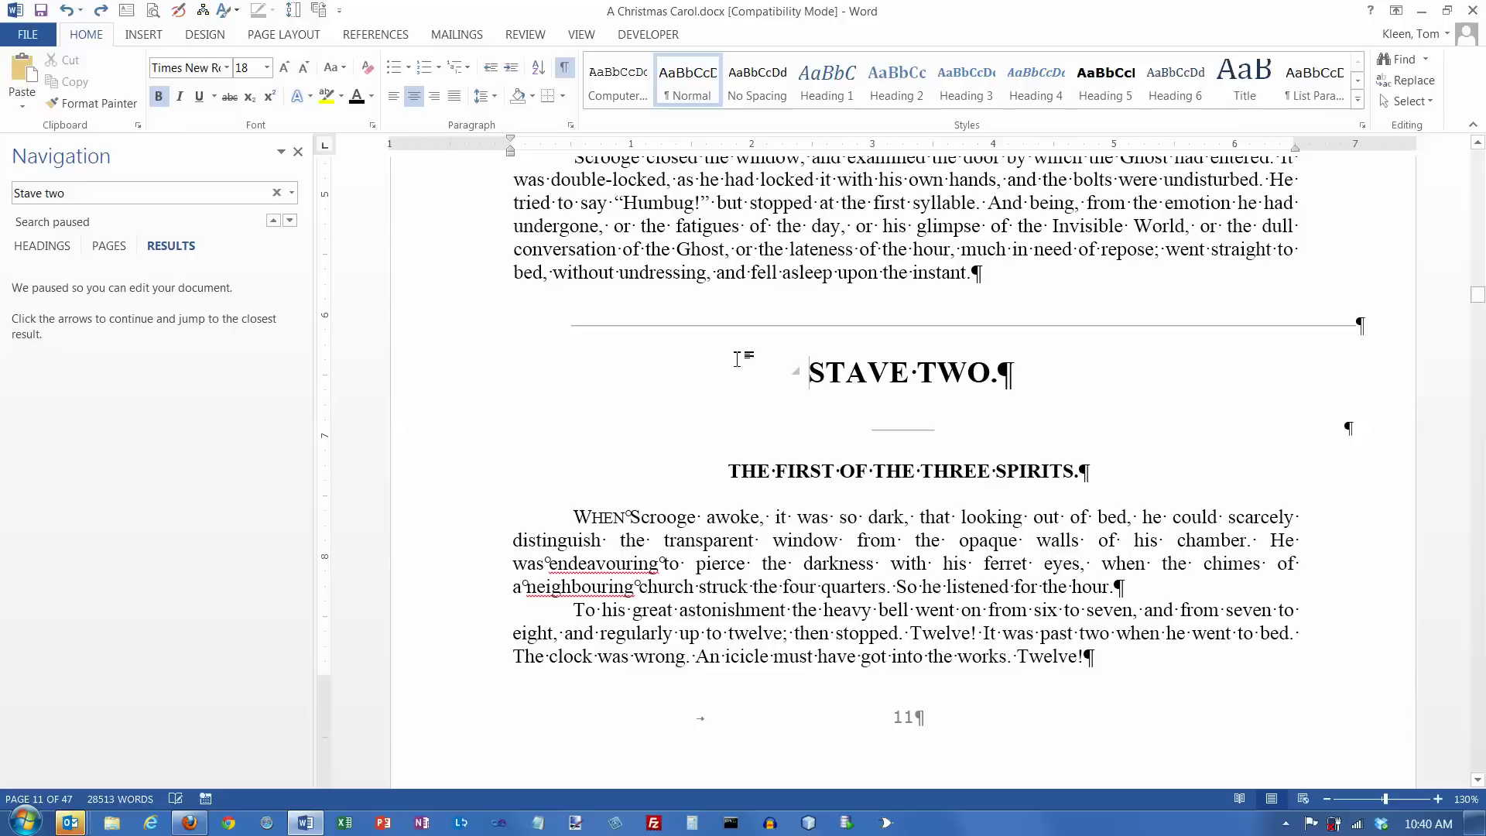
click(268, 37)
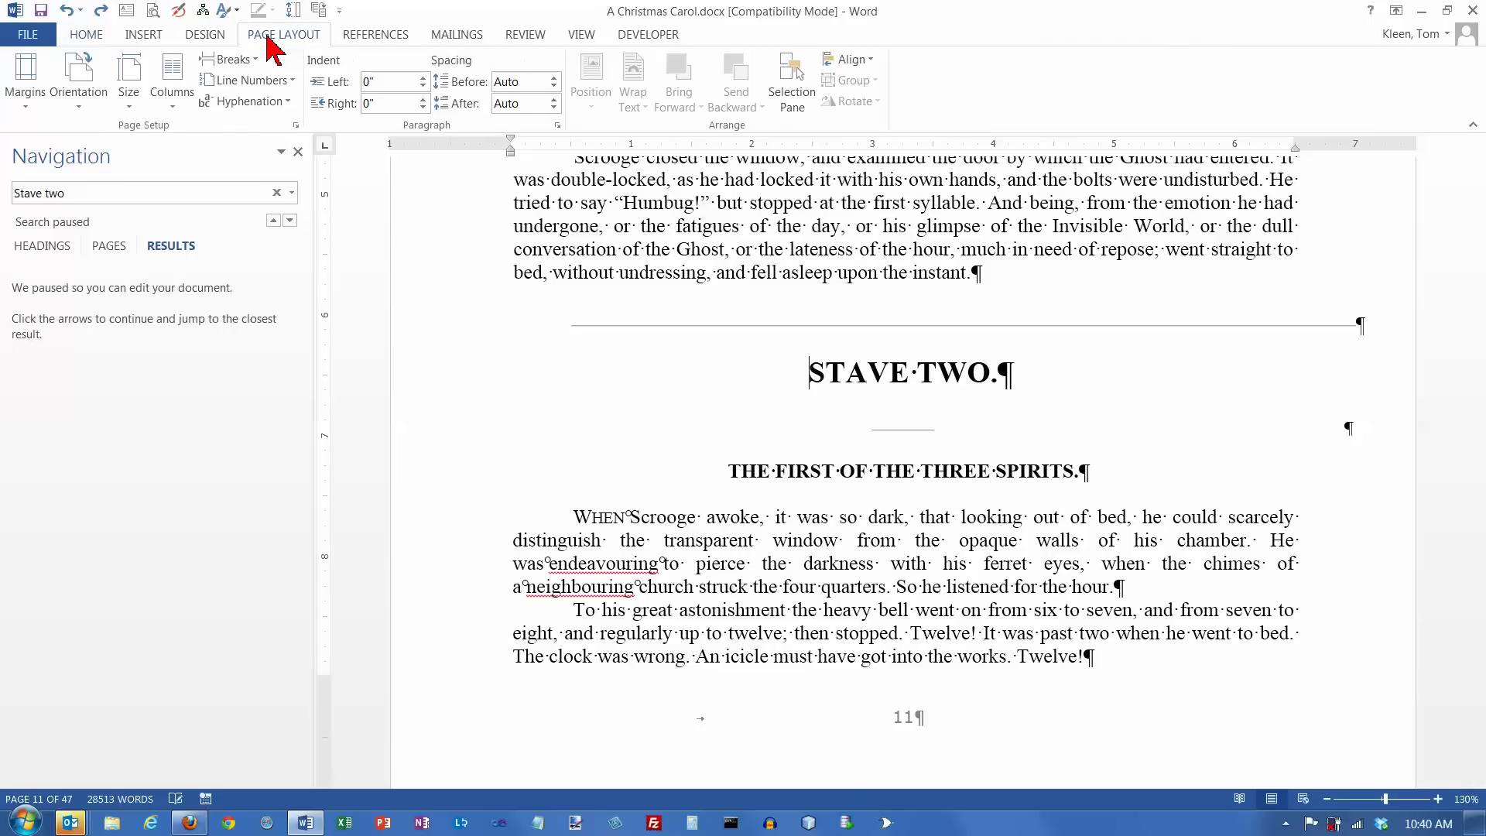
click(254, 60)
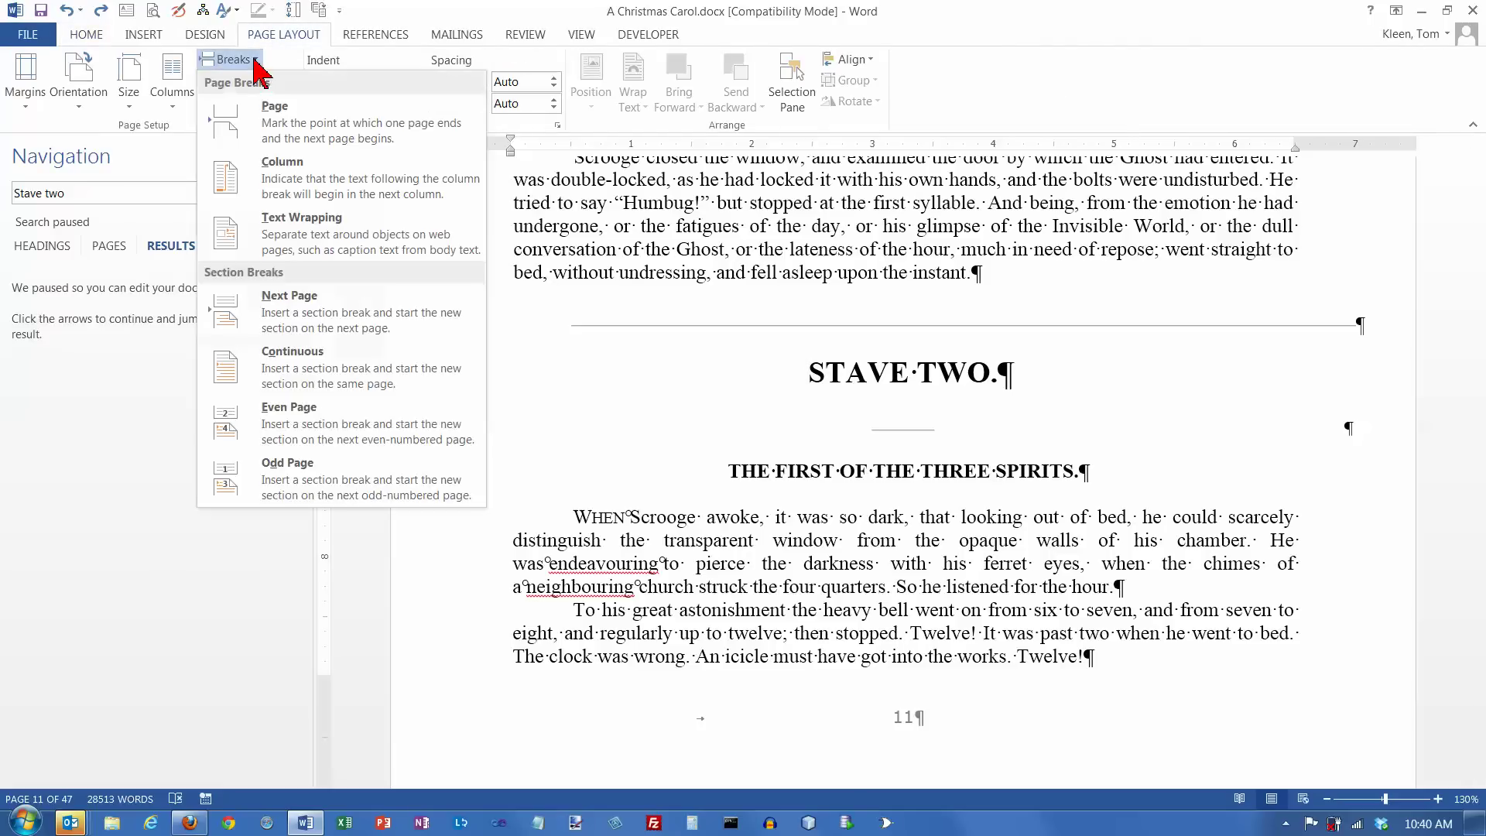
click(276, 128)
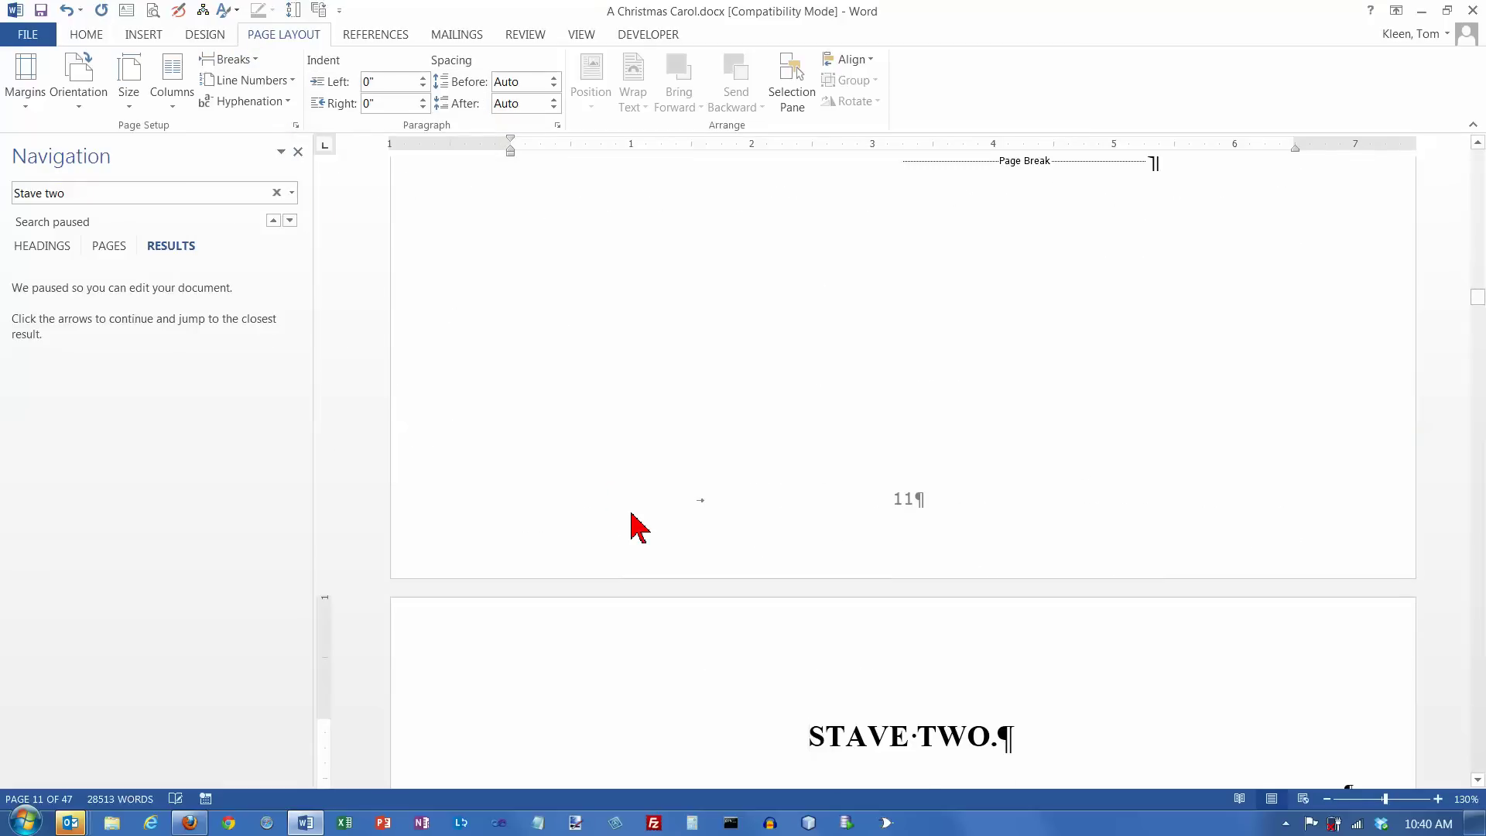
scroll(630, 524, down, 2)
scroll(632, 515, up, 3)
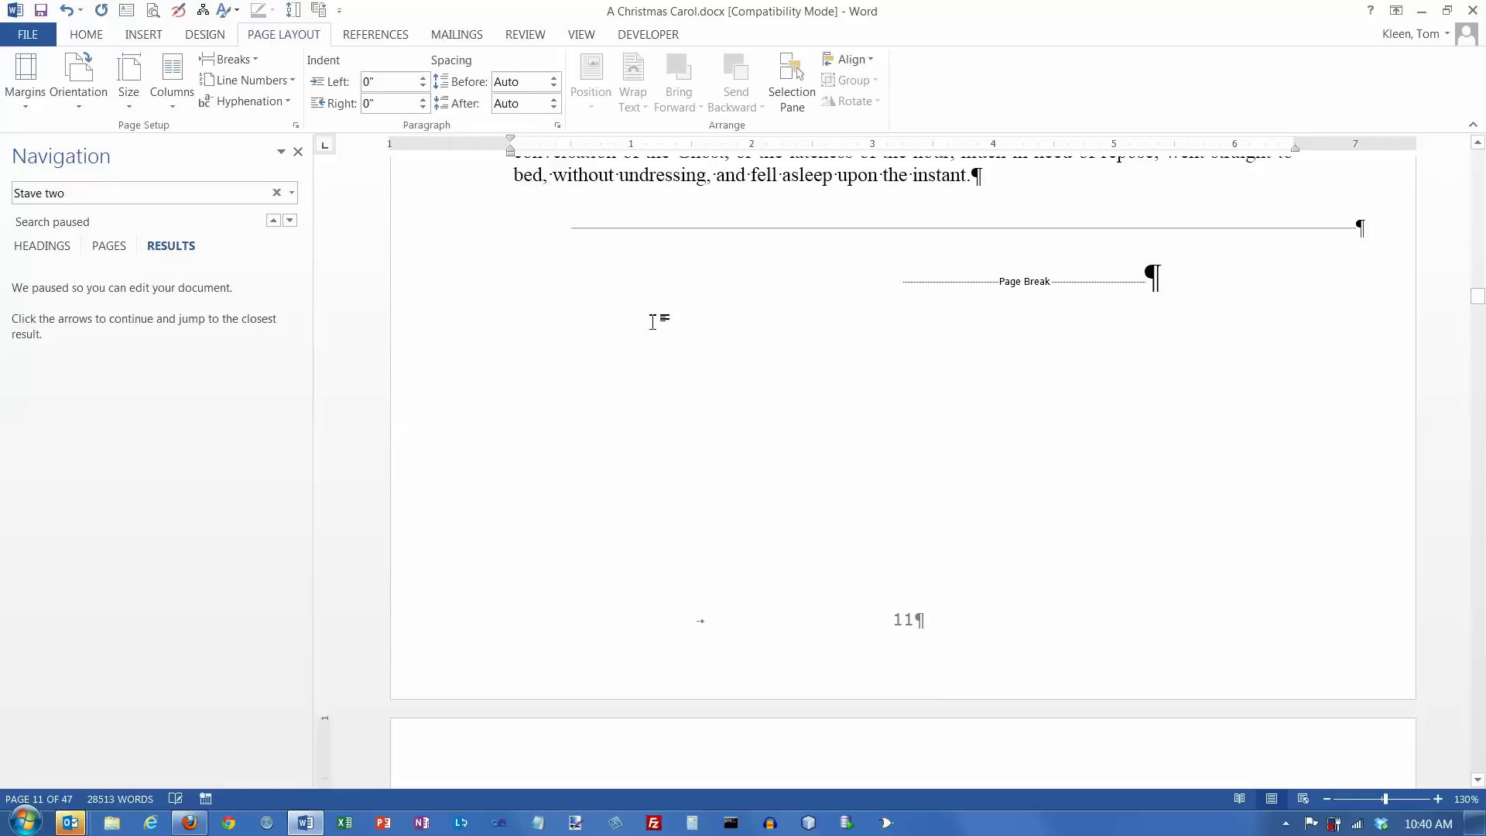
scroll(665, 438, down, 3)
scroll(668, 436, down, 1)
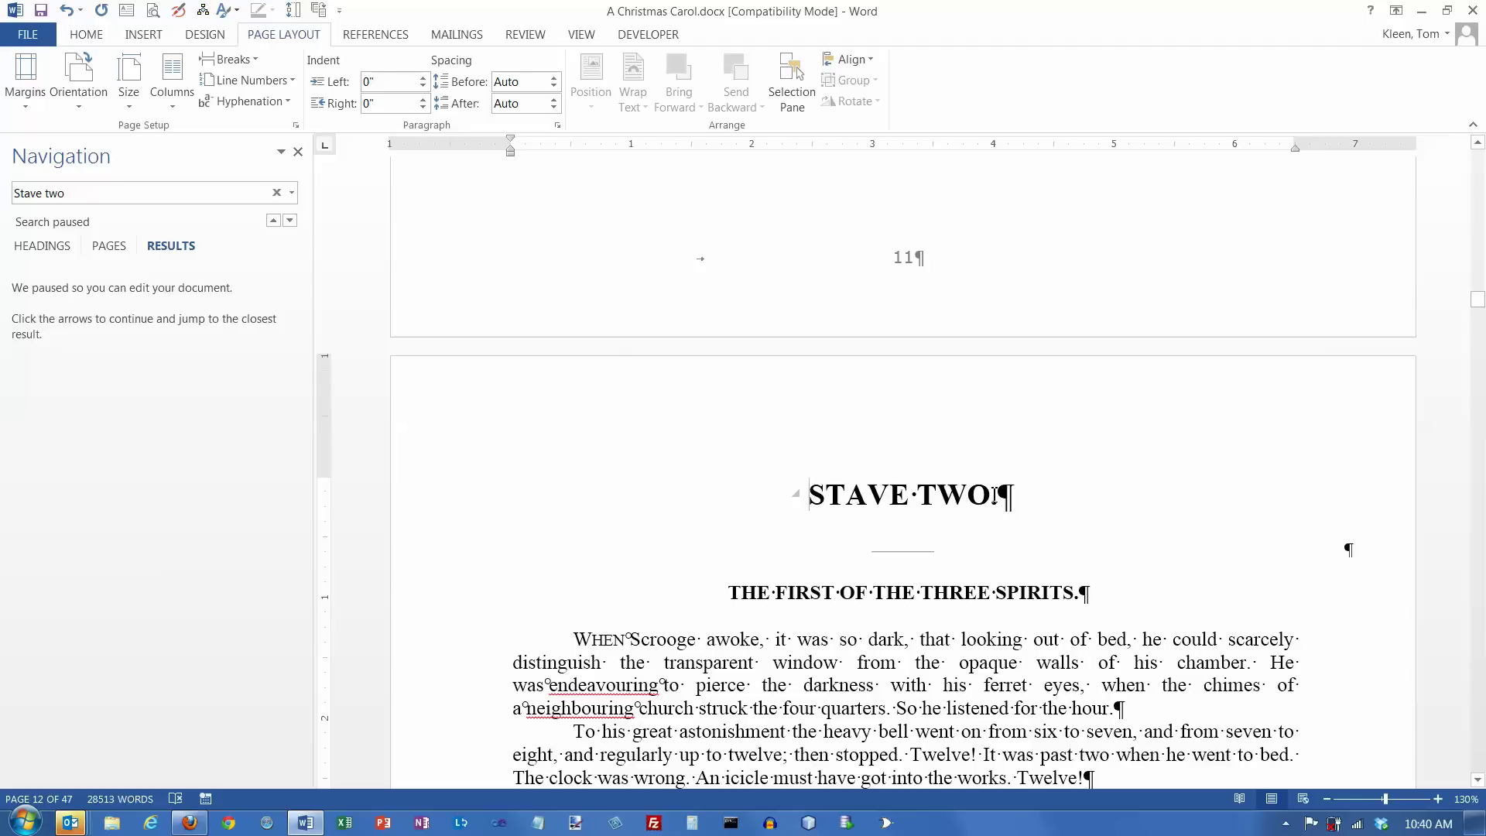
scroll(995, 495, up, 6)
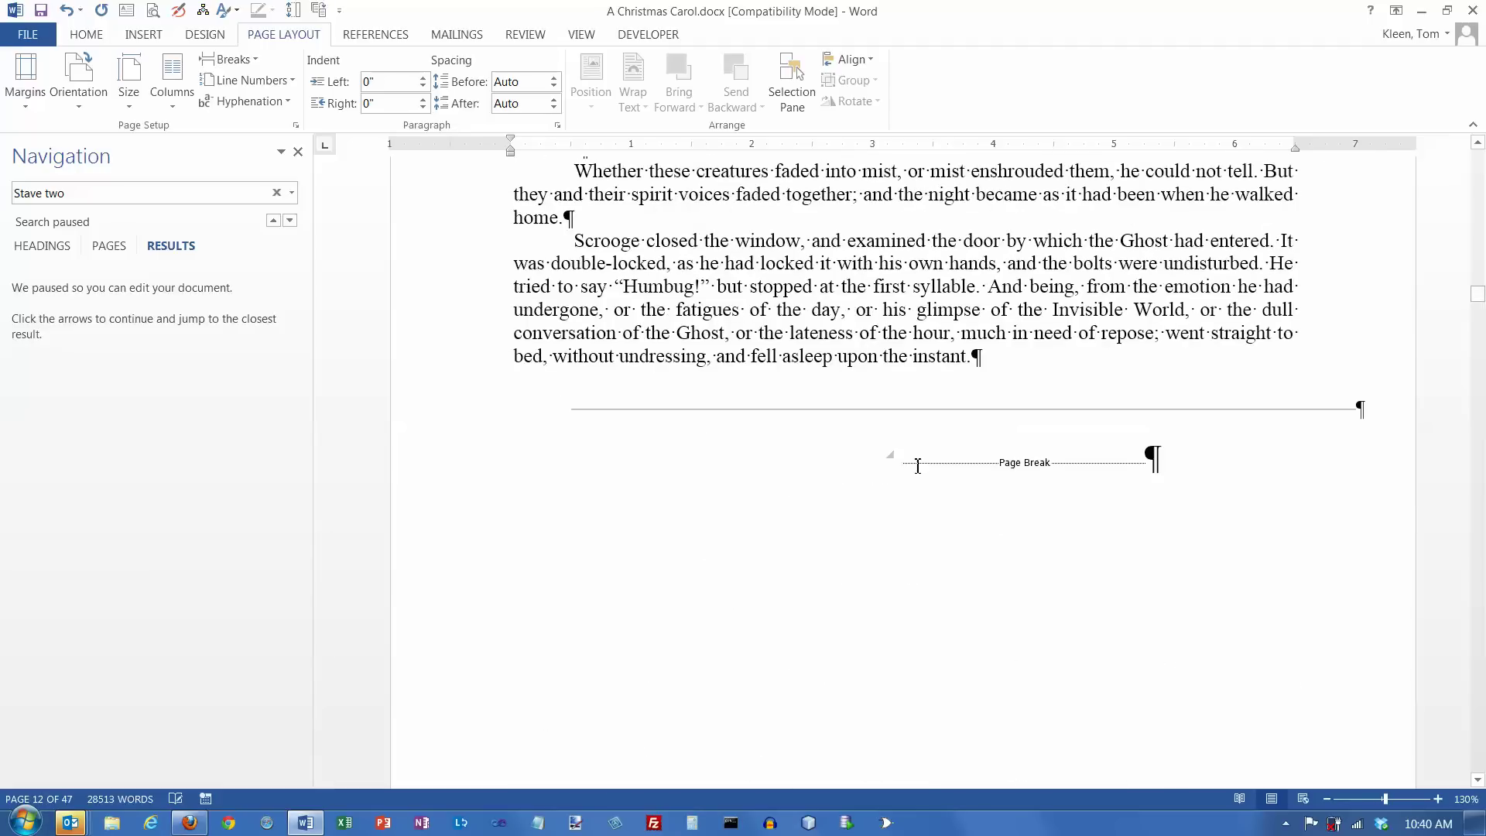
Delete the page break and its empty line so STAVE TWO directly follows Stave One's last paragraph.
click(914, 463)
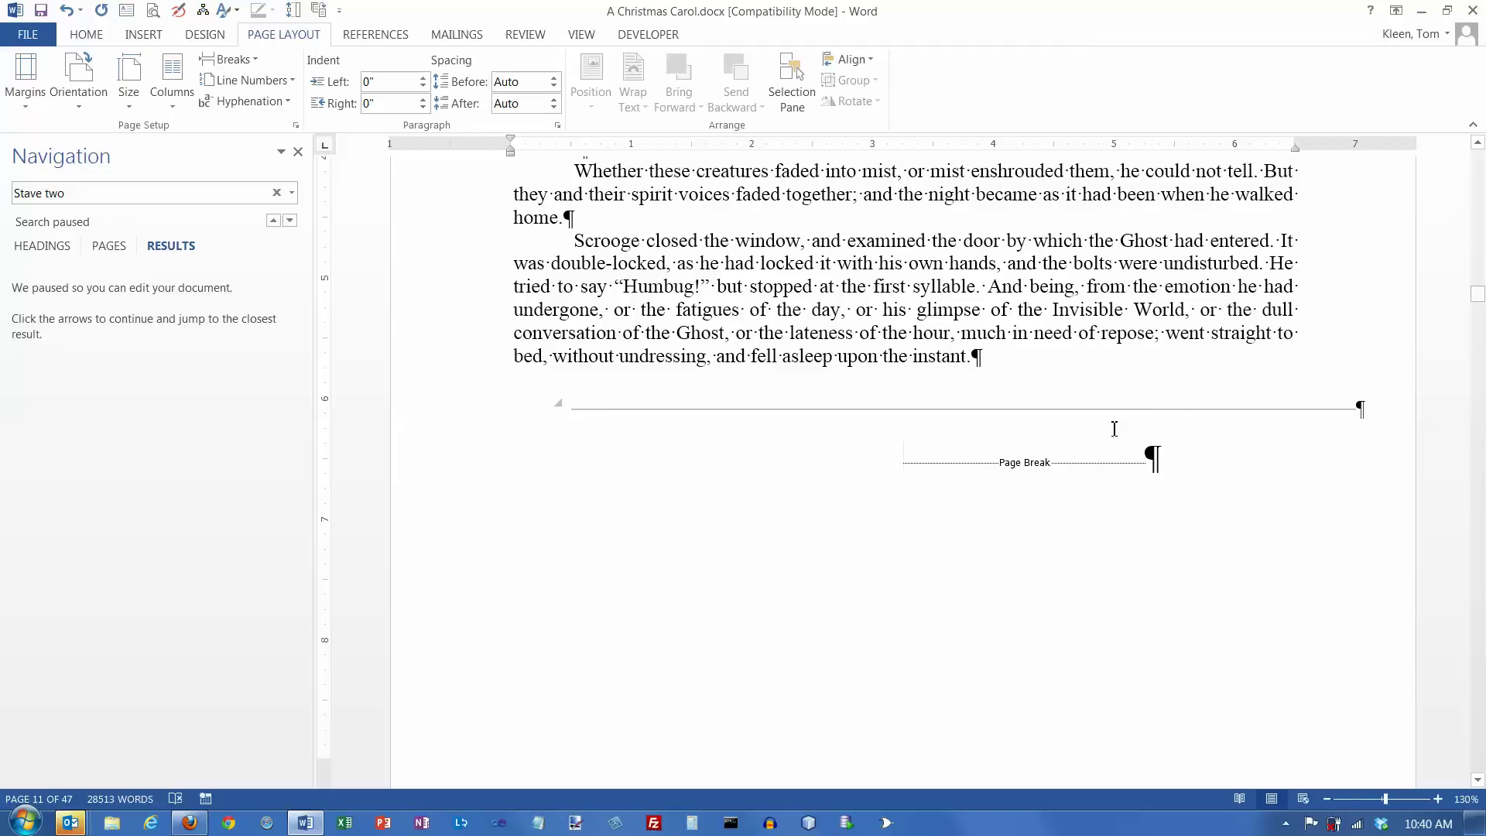
click(1151, 460)
click(907, 466)
key(Delete)
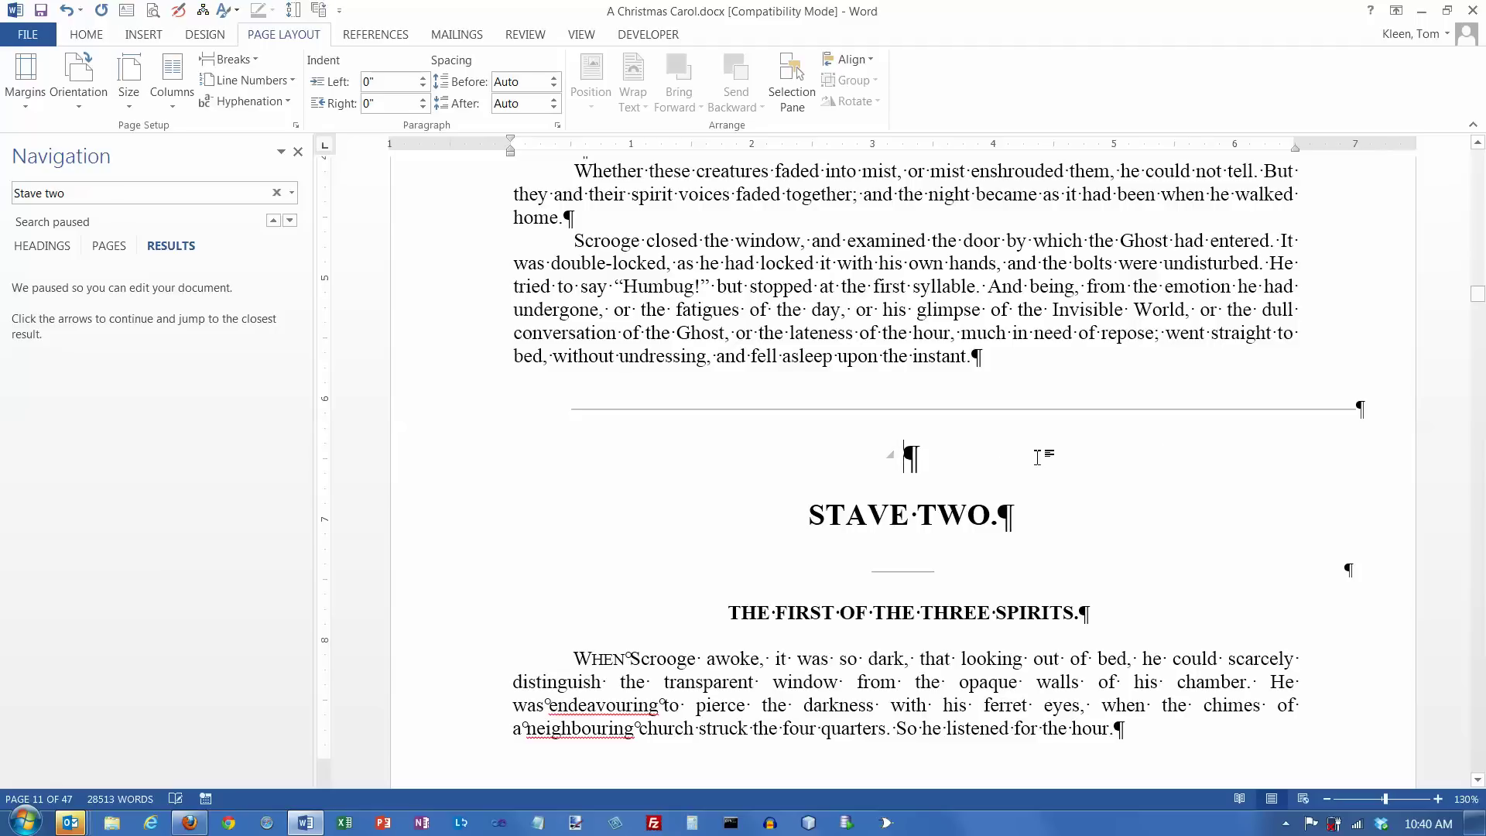
key(Delete)
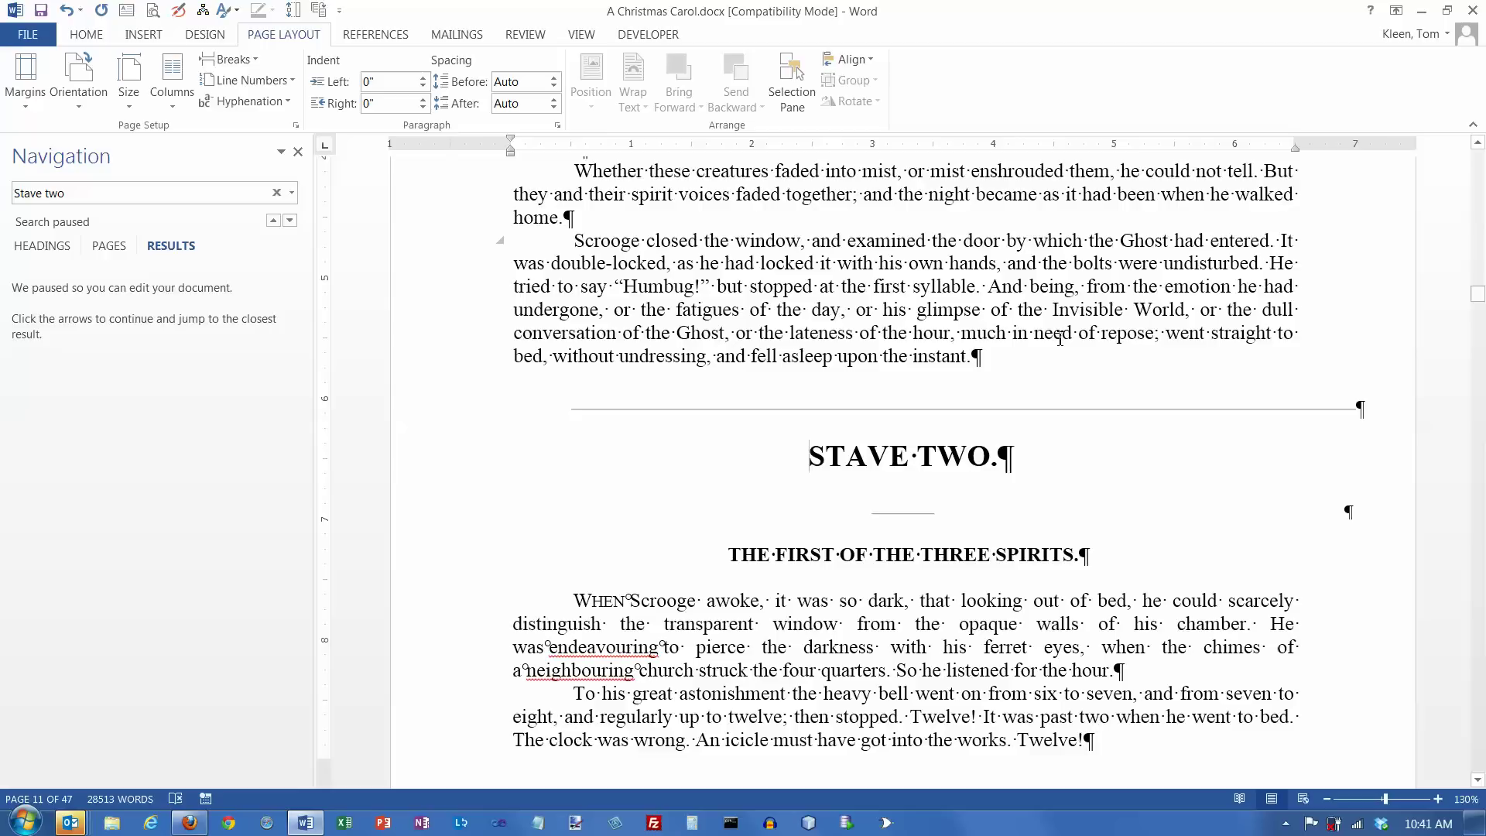
scroll(1060, 344, up, 3)
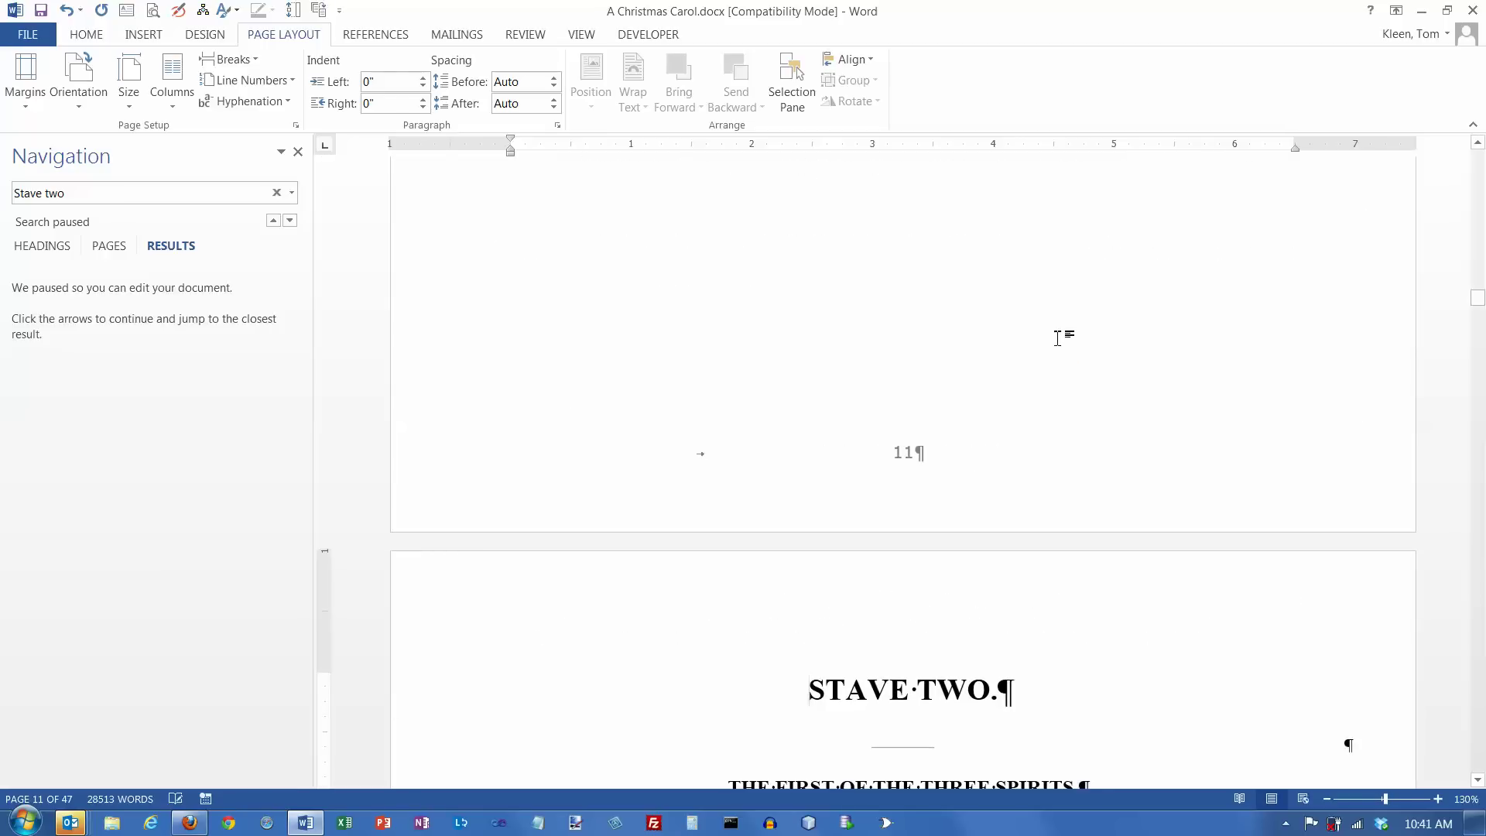
scroll(940, 269, up, 1)
scroll(940, 270, up, 3)
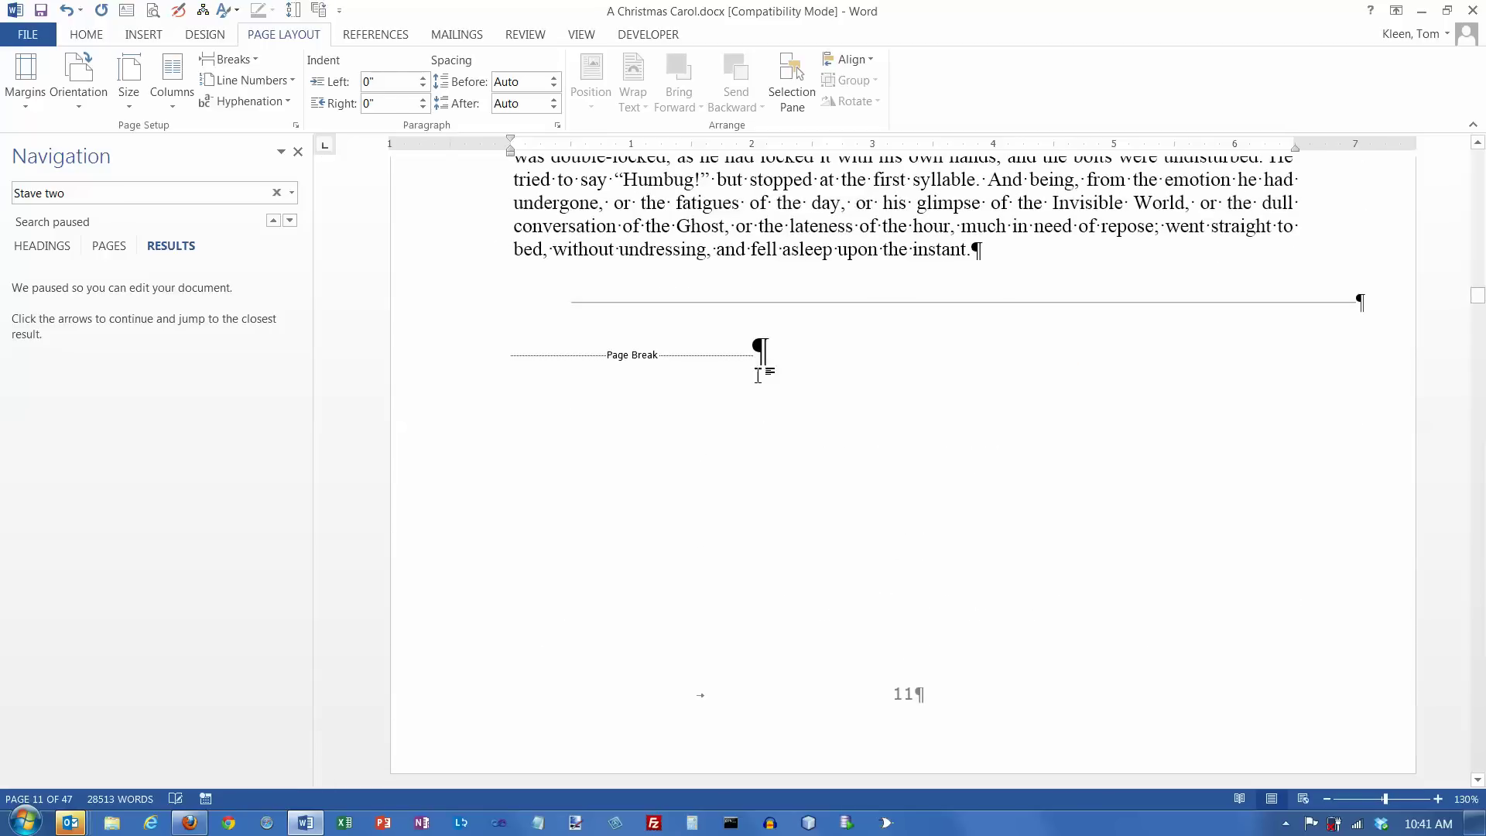
click(761, 350)
scroll(769, 374, down, 6)
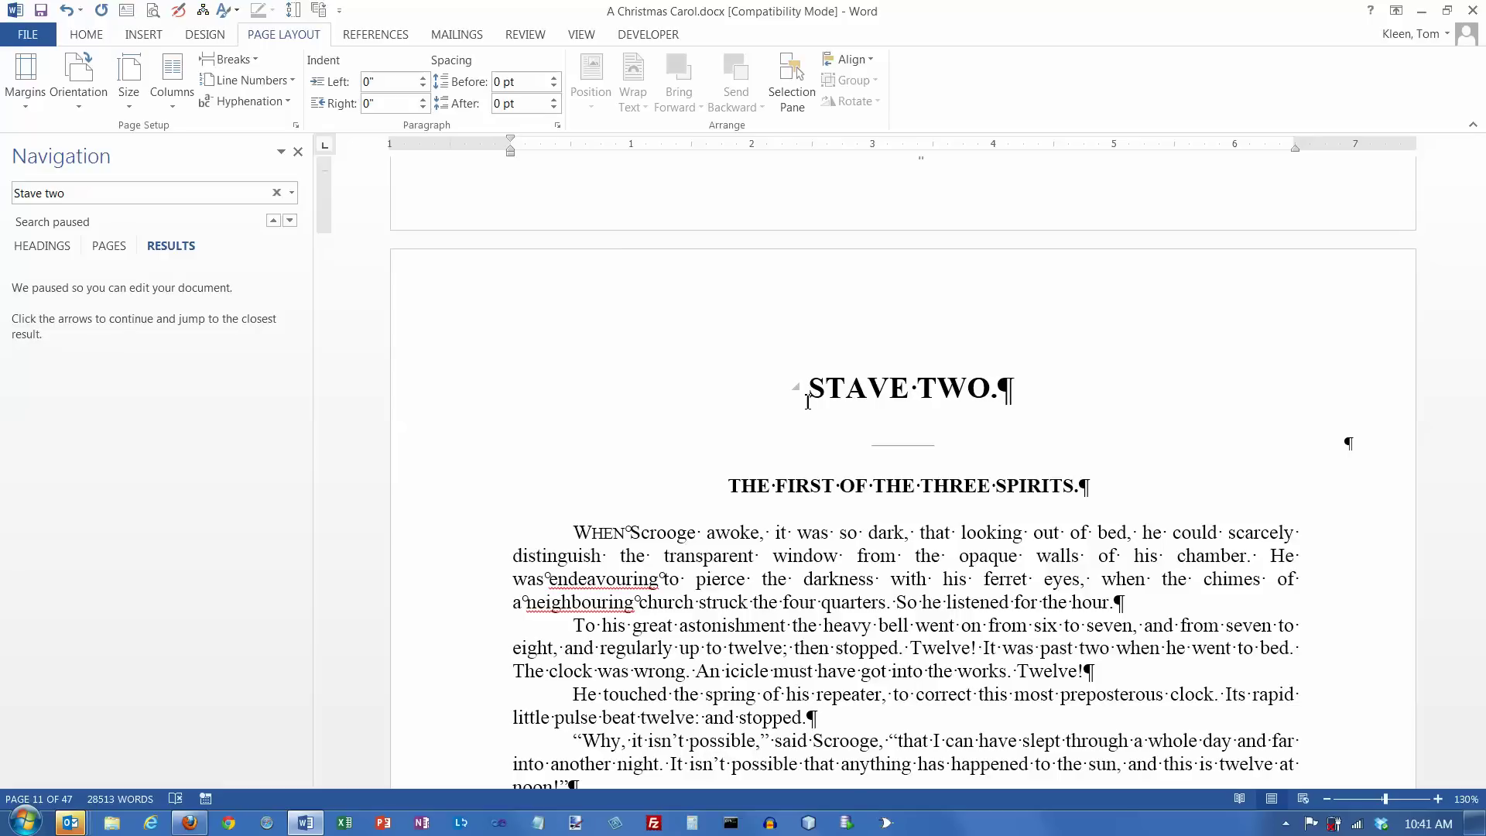
click(677, 529)
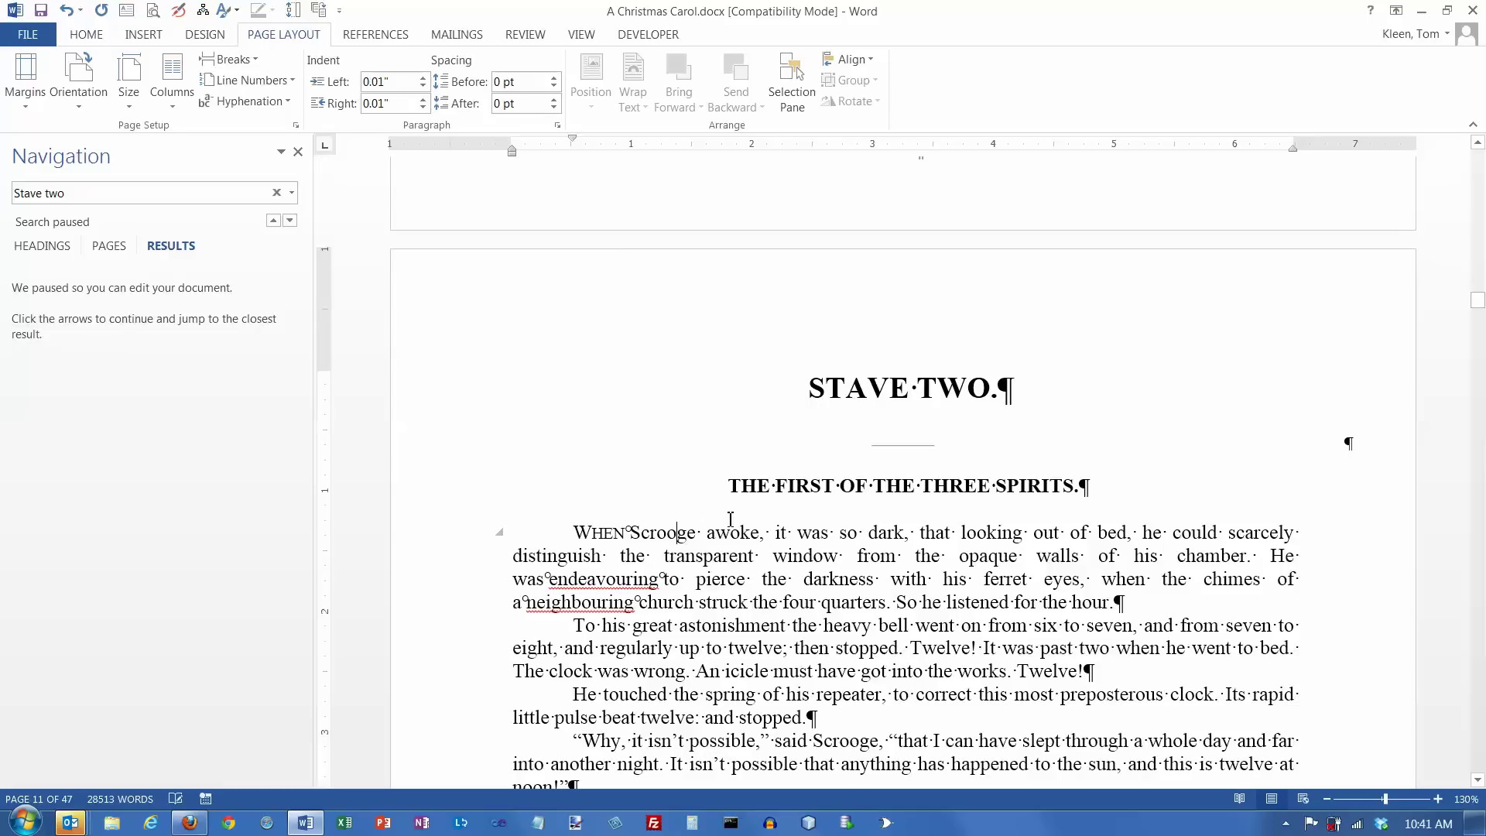
Close the Navigation pane and format the Stave Two text as two columns.
click(298, 153)
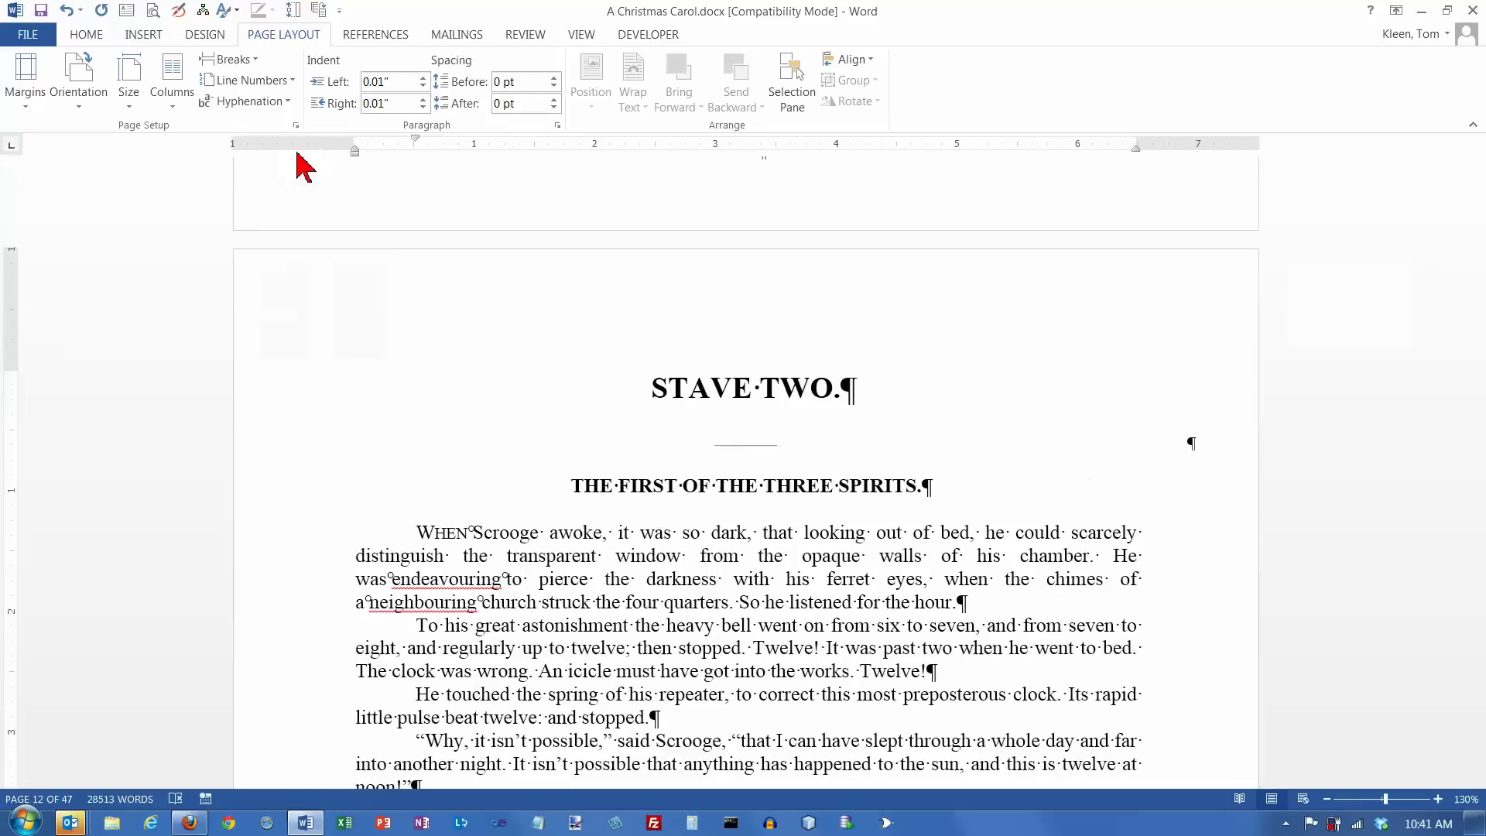
click(172, 108)
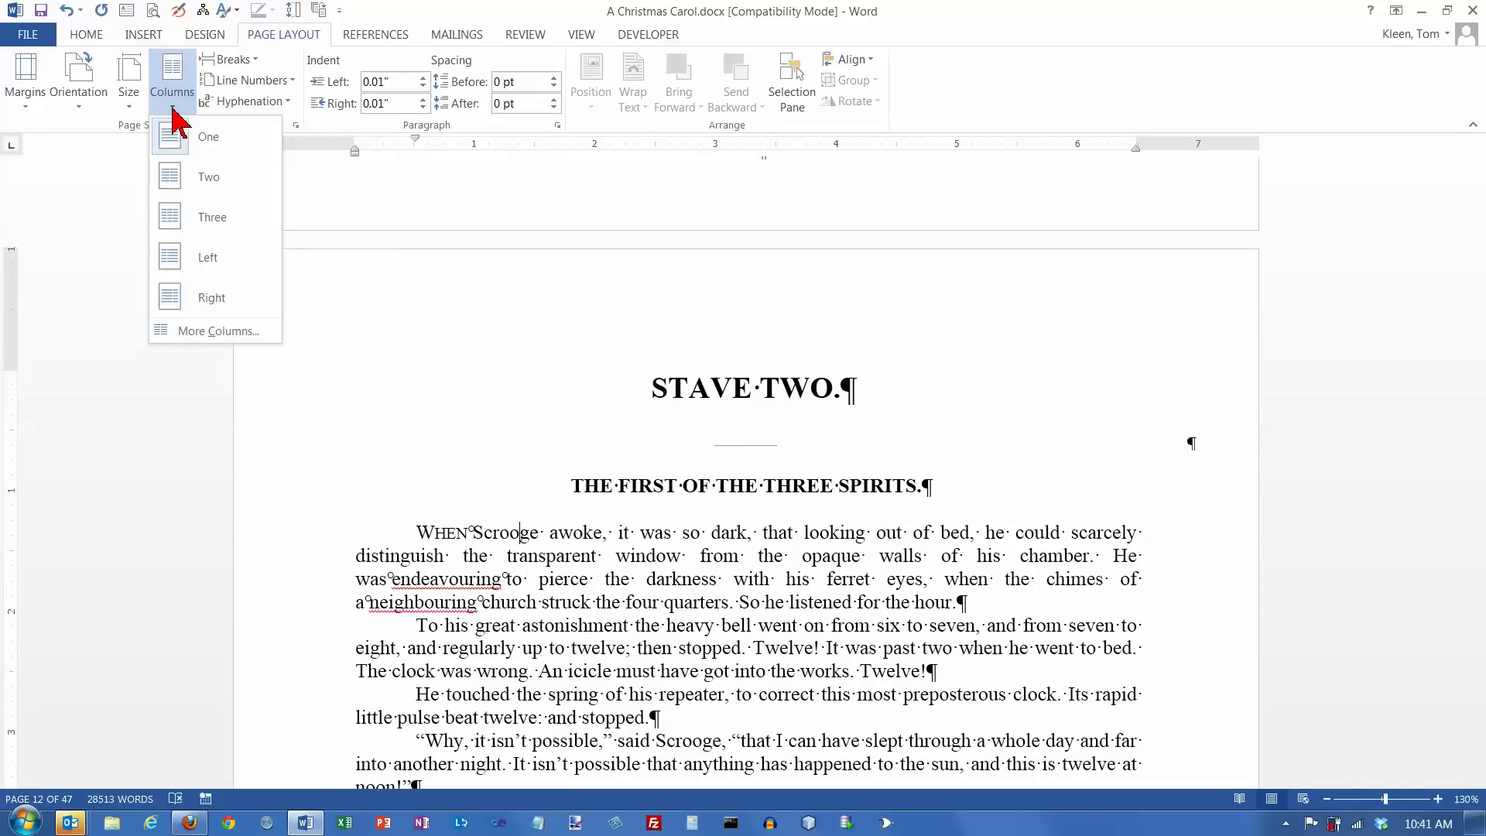
click(209, 178)
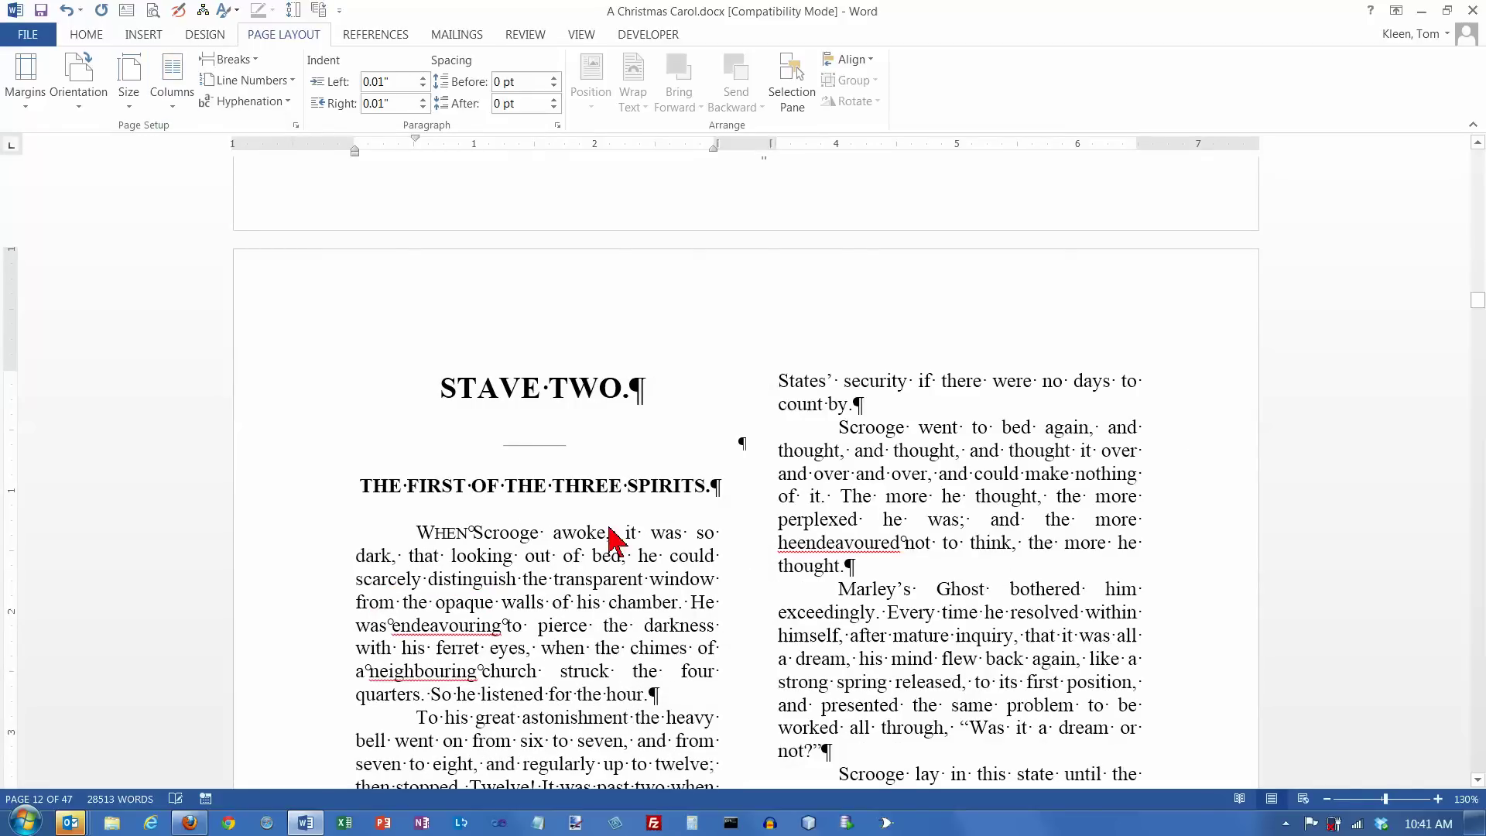
scroll(704, 541, down, 10)
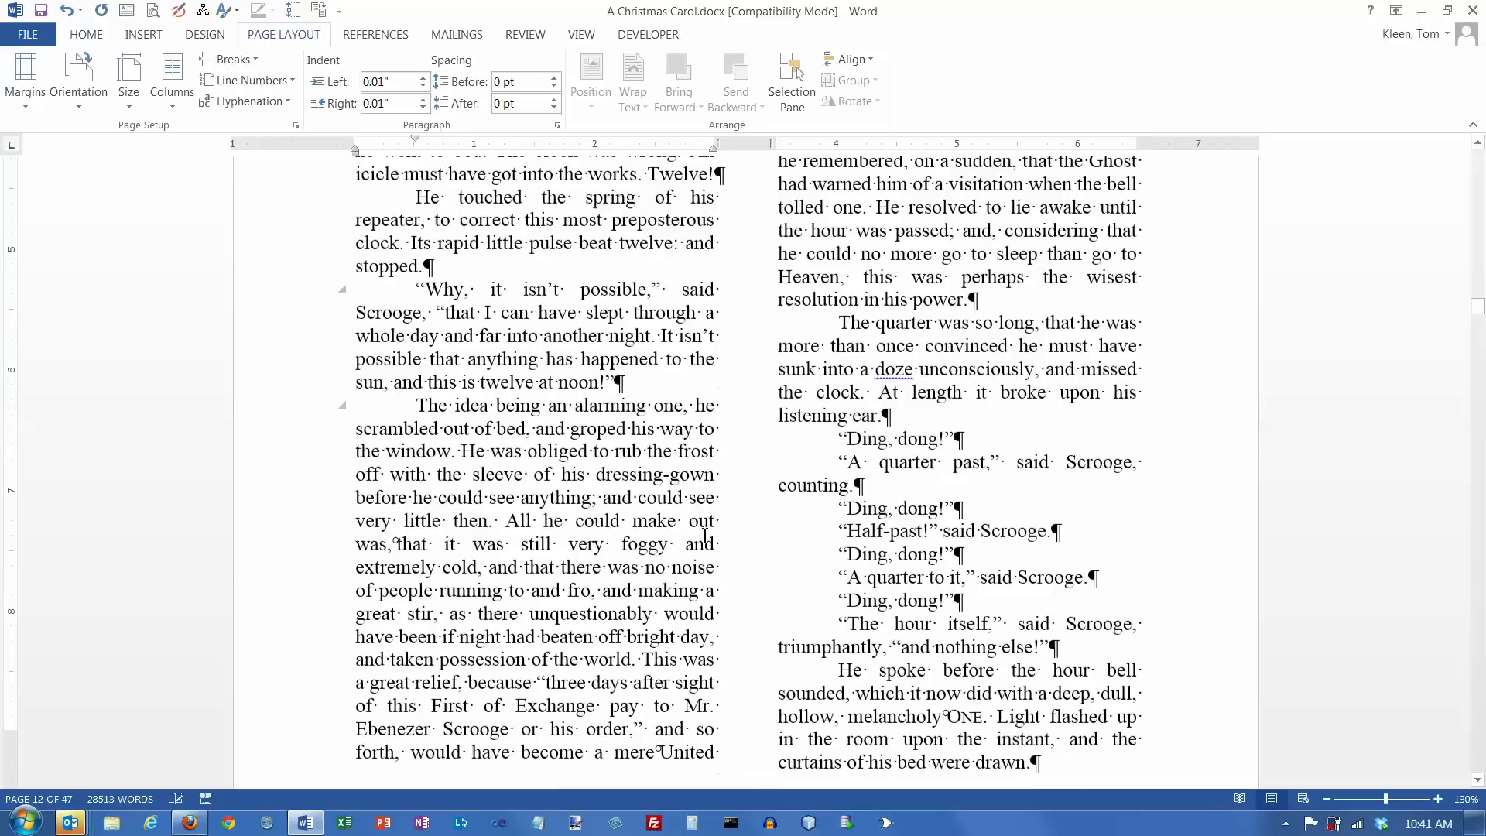
scroll(704, 534, up, 3)
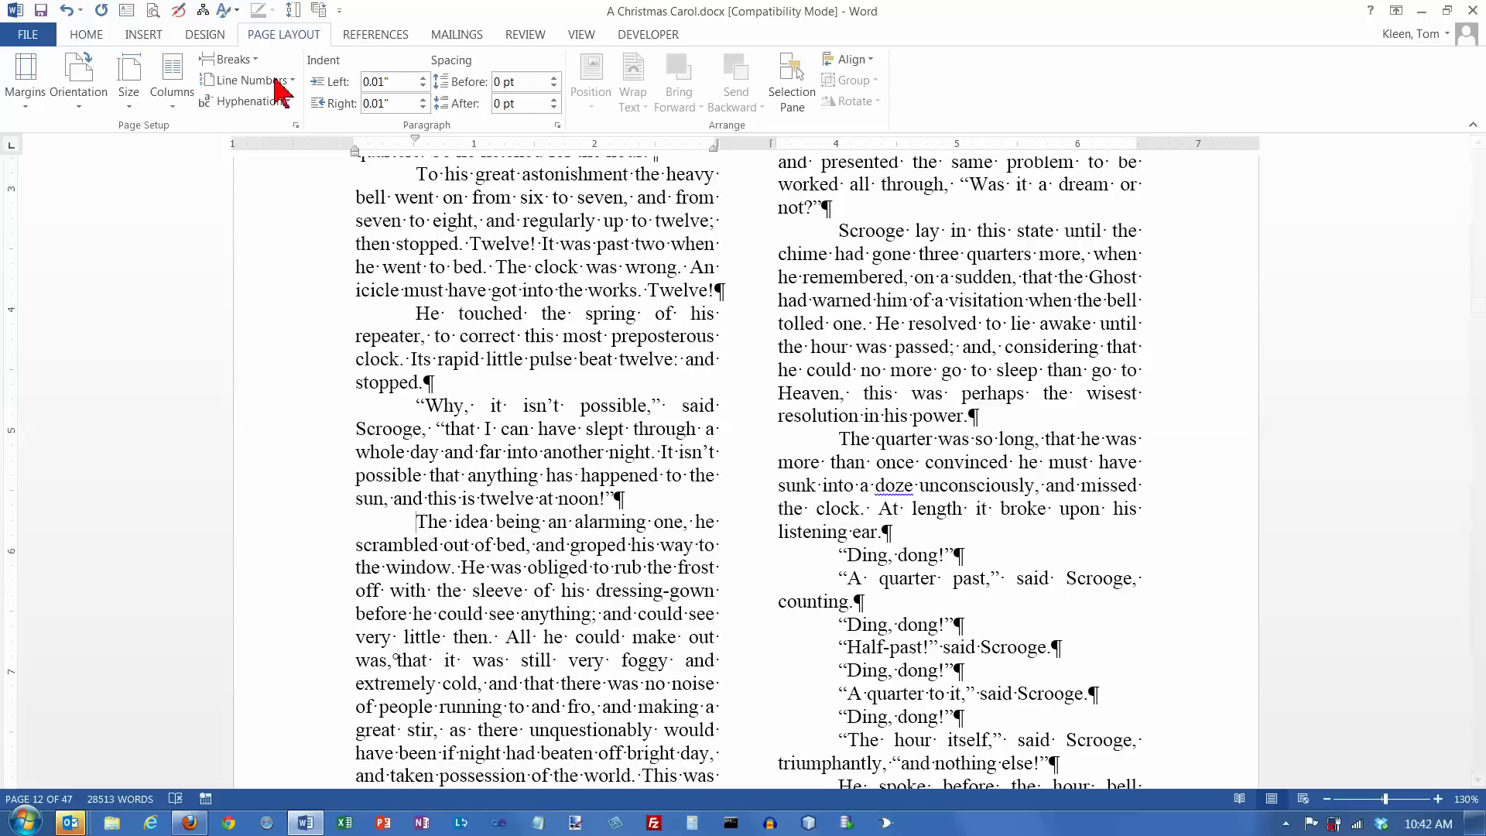
Insert a column break after 'twelve at noon!' so 'The idea being an alarming one' tops the right column.
click(252, 57)
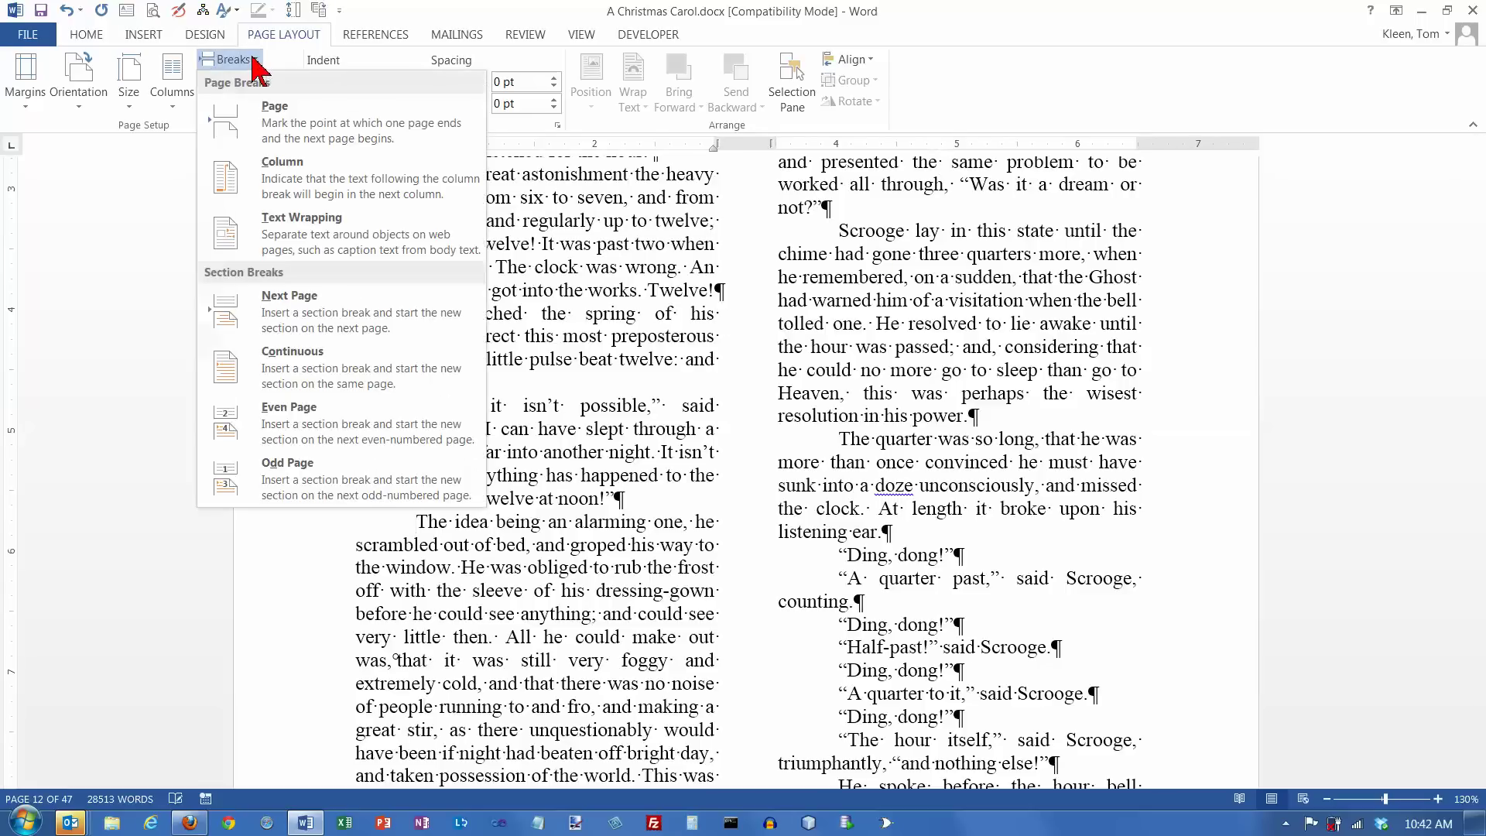
click(288, 193)
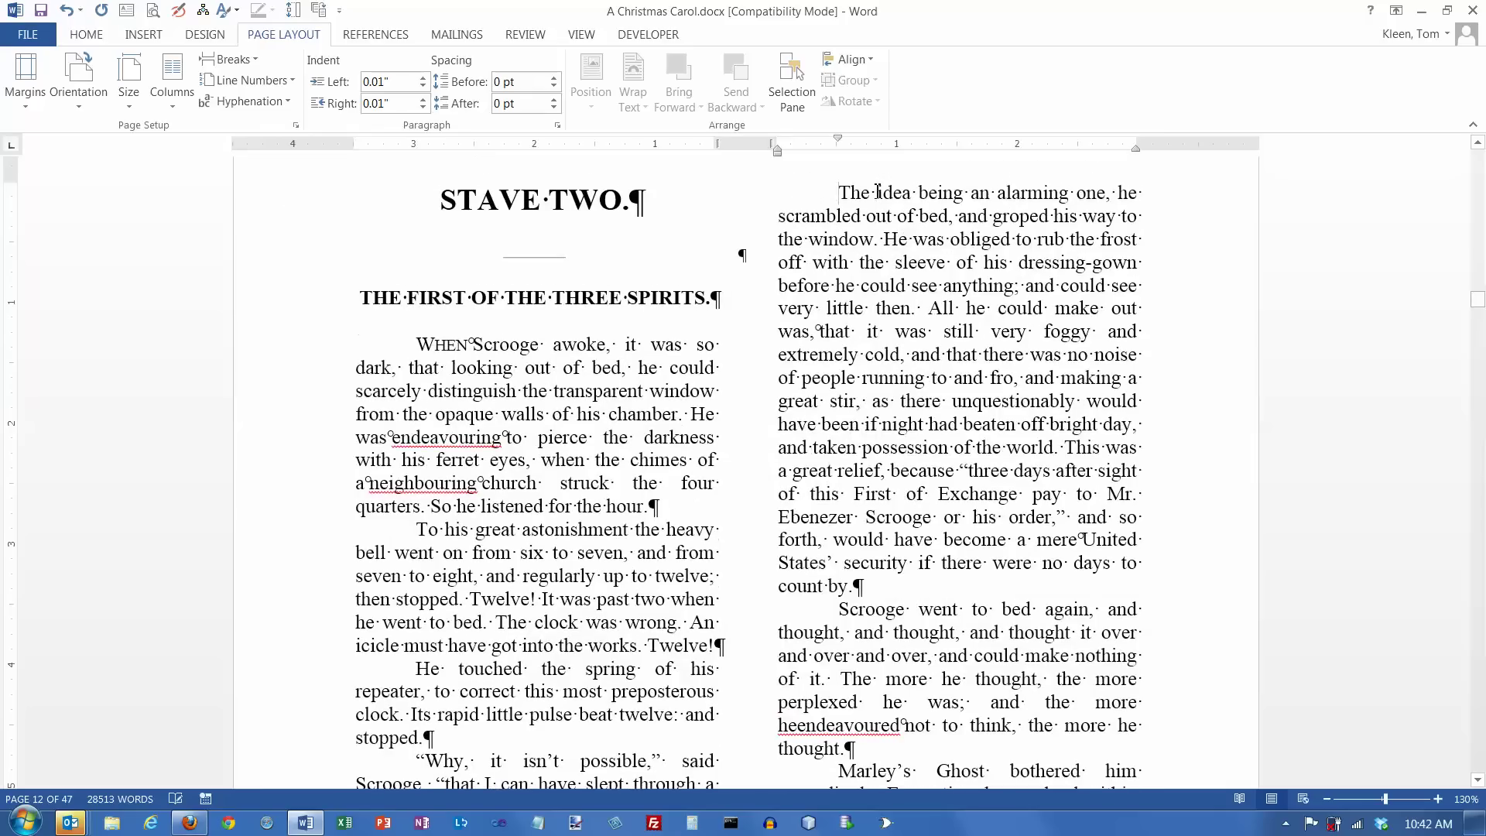
scroll(867, 364, down, 3)
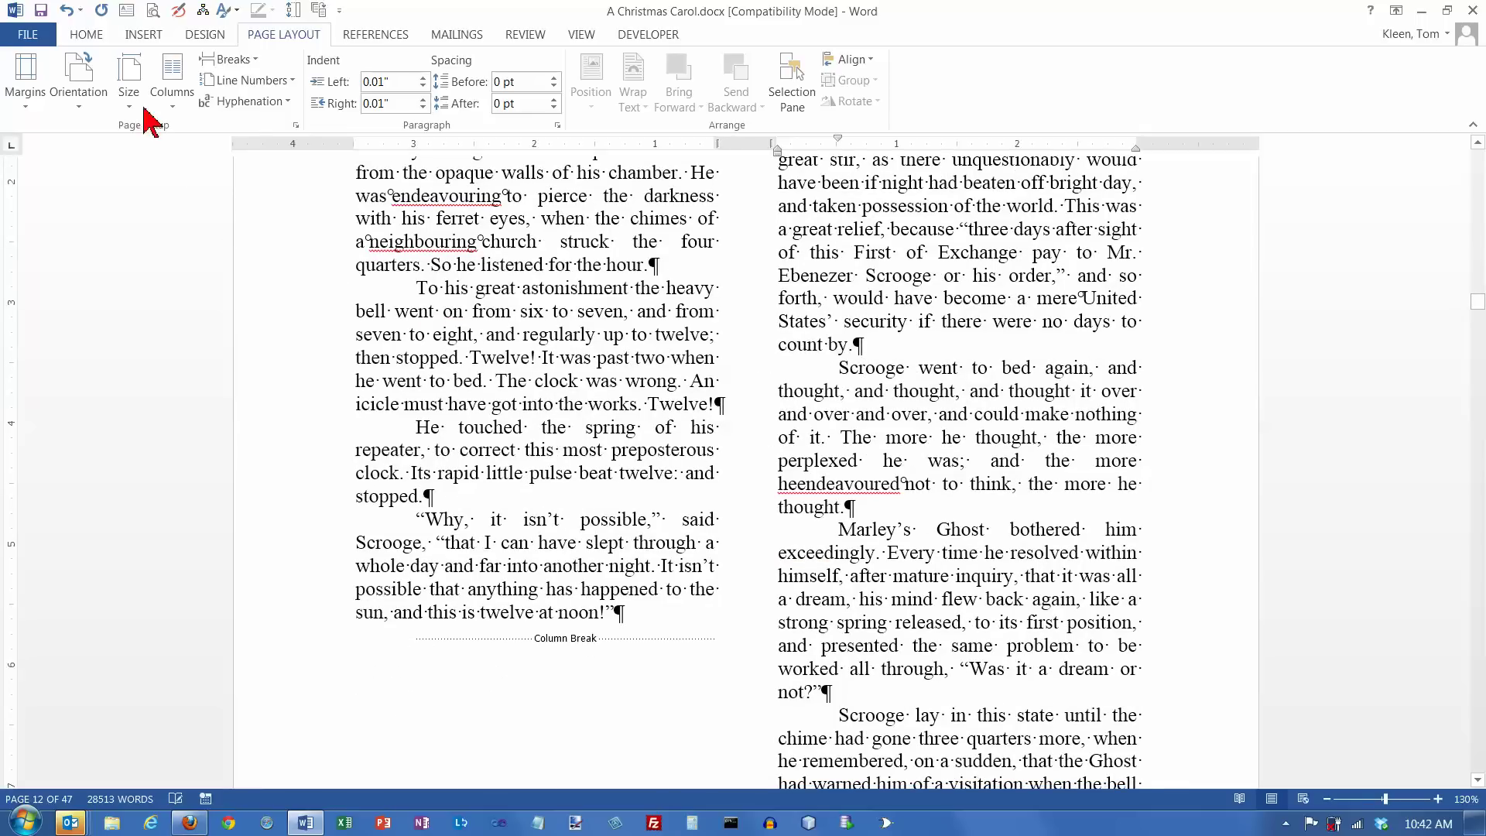
click(87, 34)
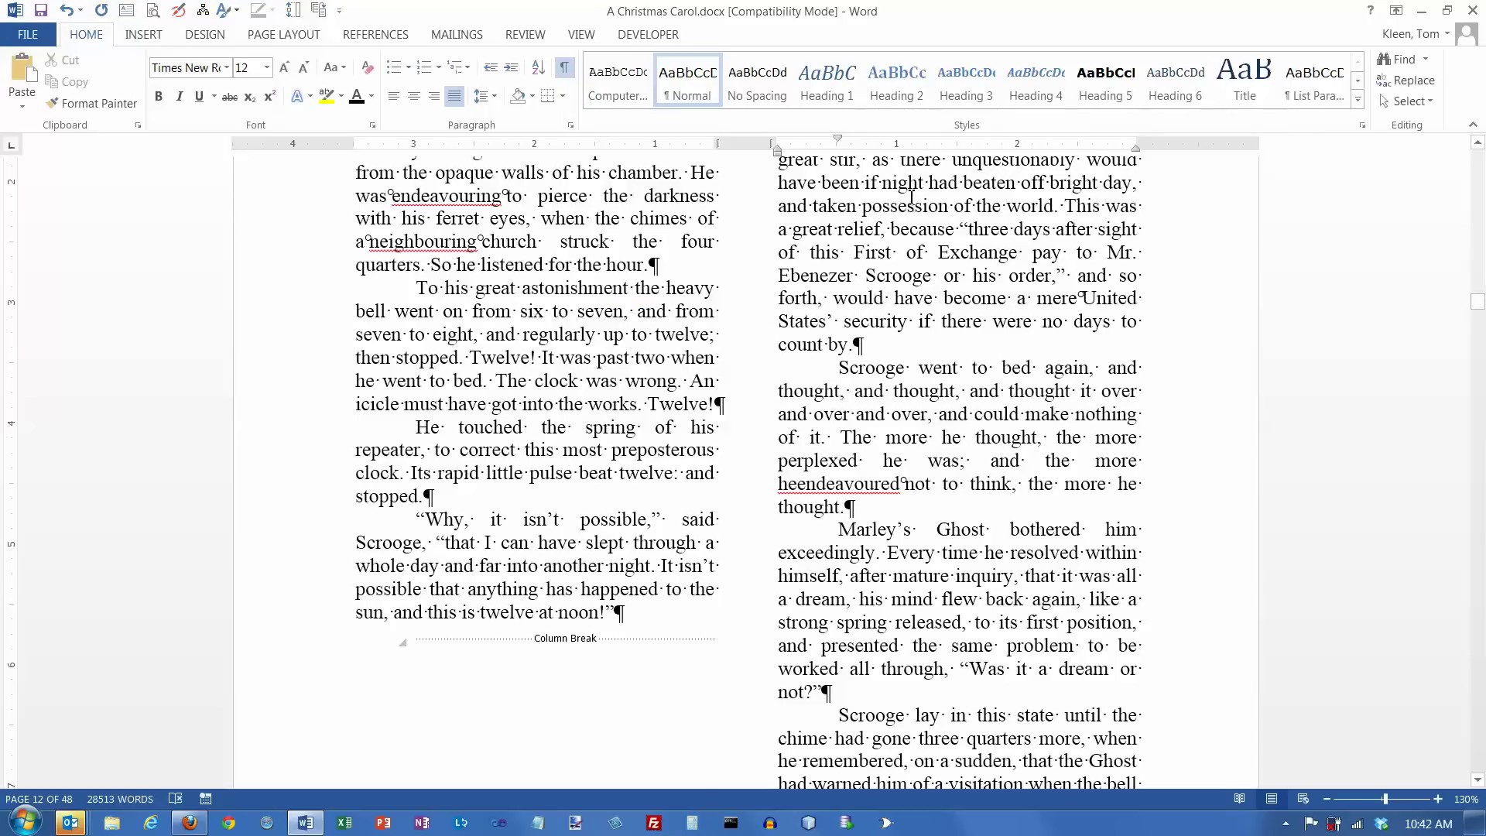
scroll(909, 202, up, 3)
scroll(907, 223, up, 2)
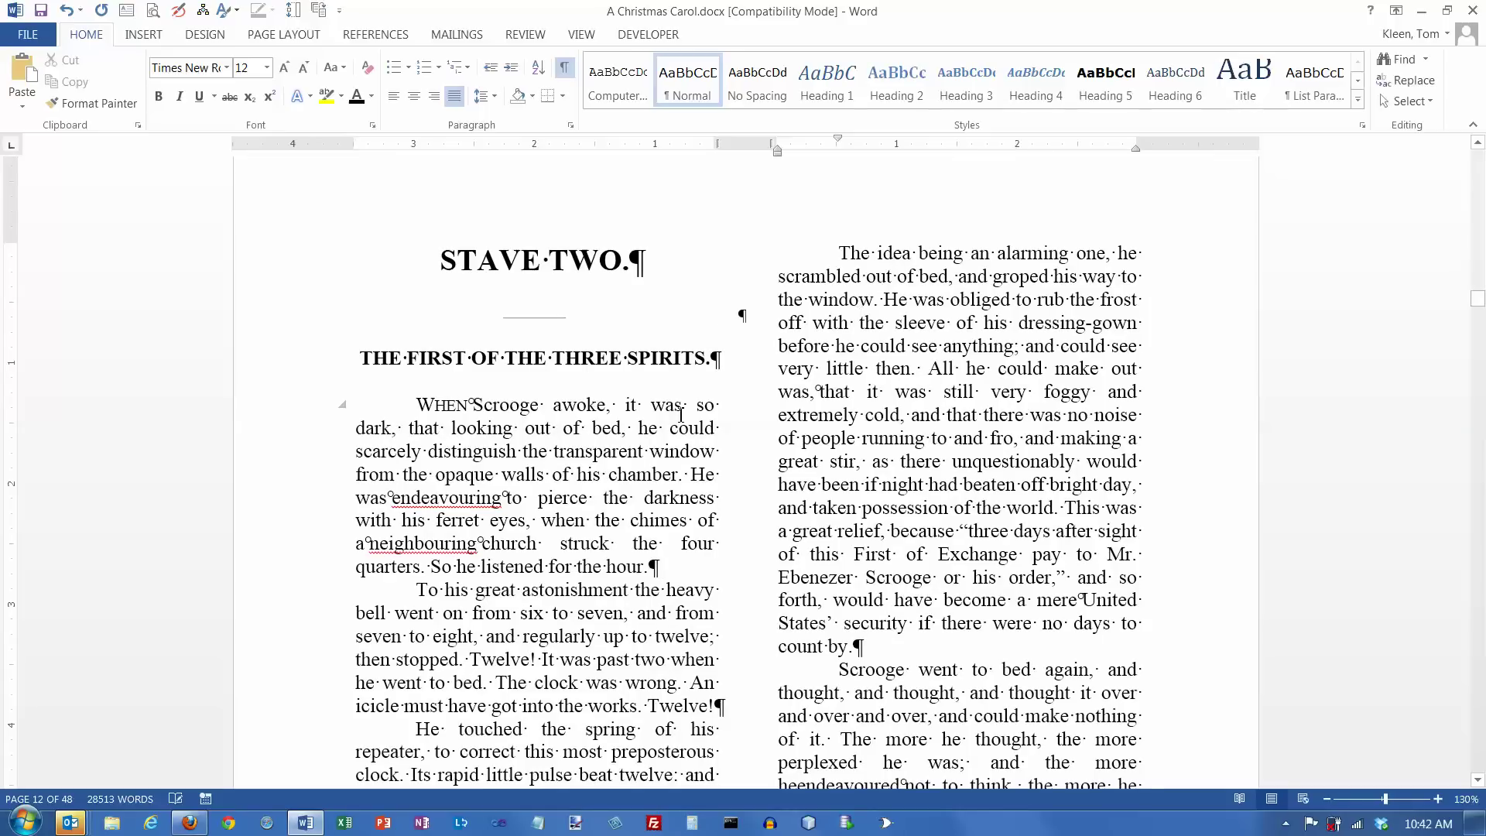
scroll(680, 415, down, 6)
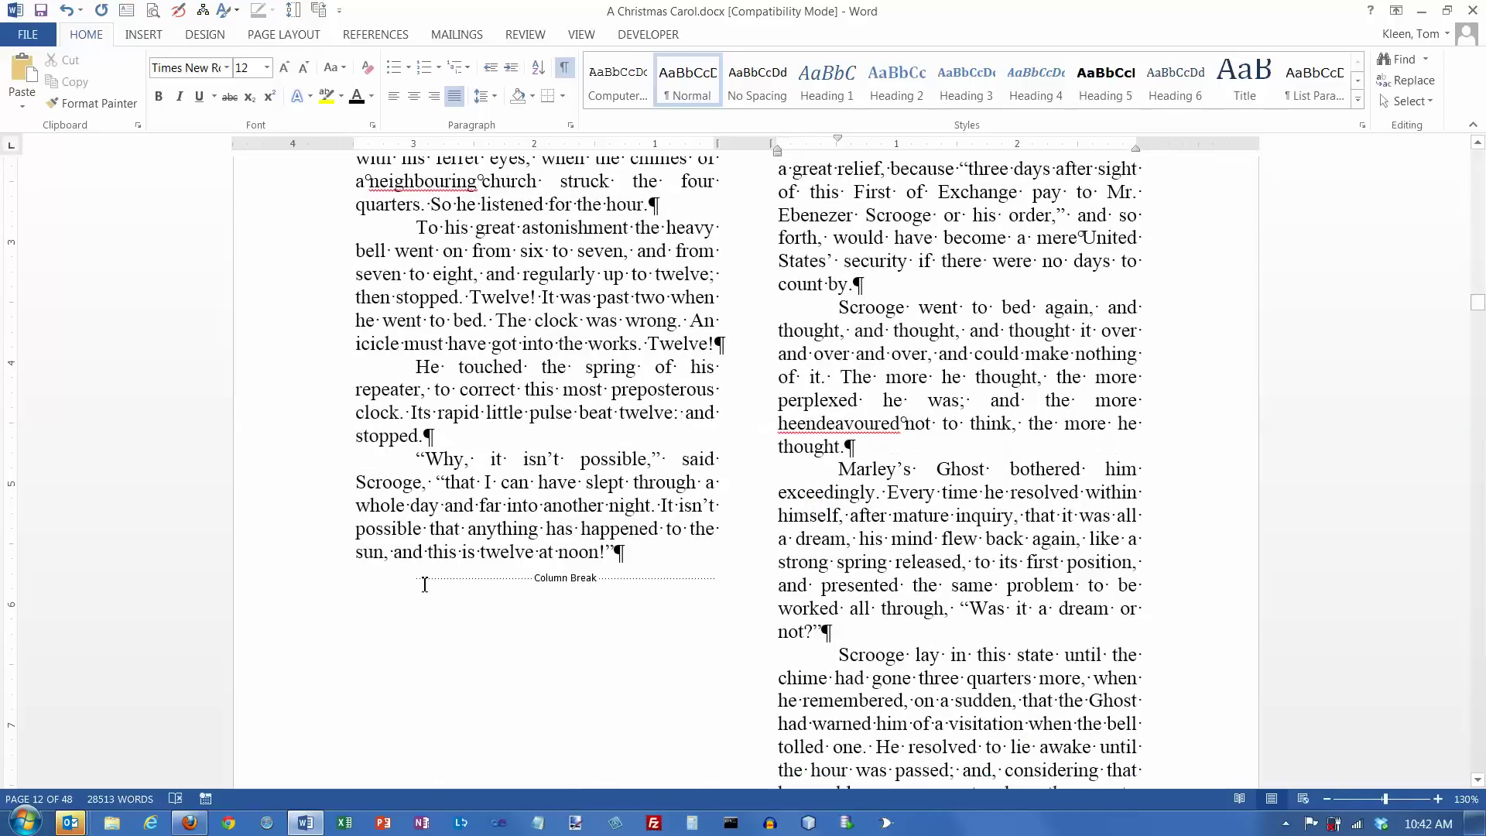
Delete the column break and place the cursor back before 'The idea being an alarming one'.
click(424, 584)
key(Delete)
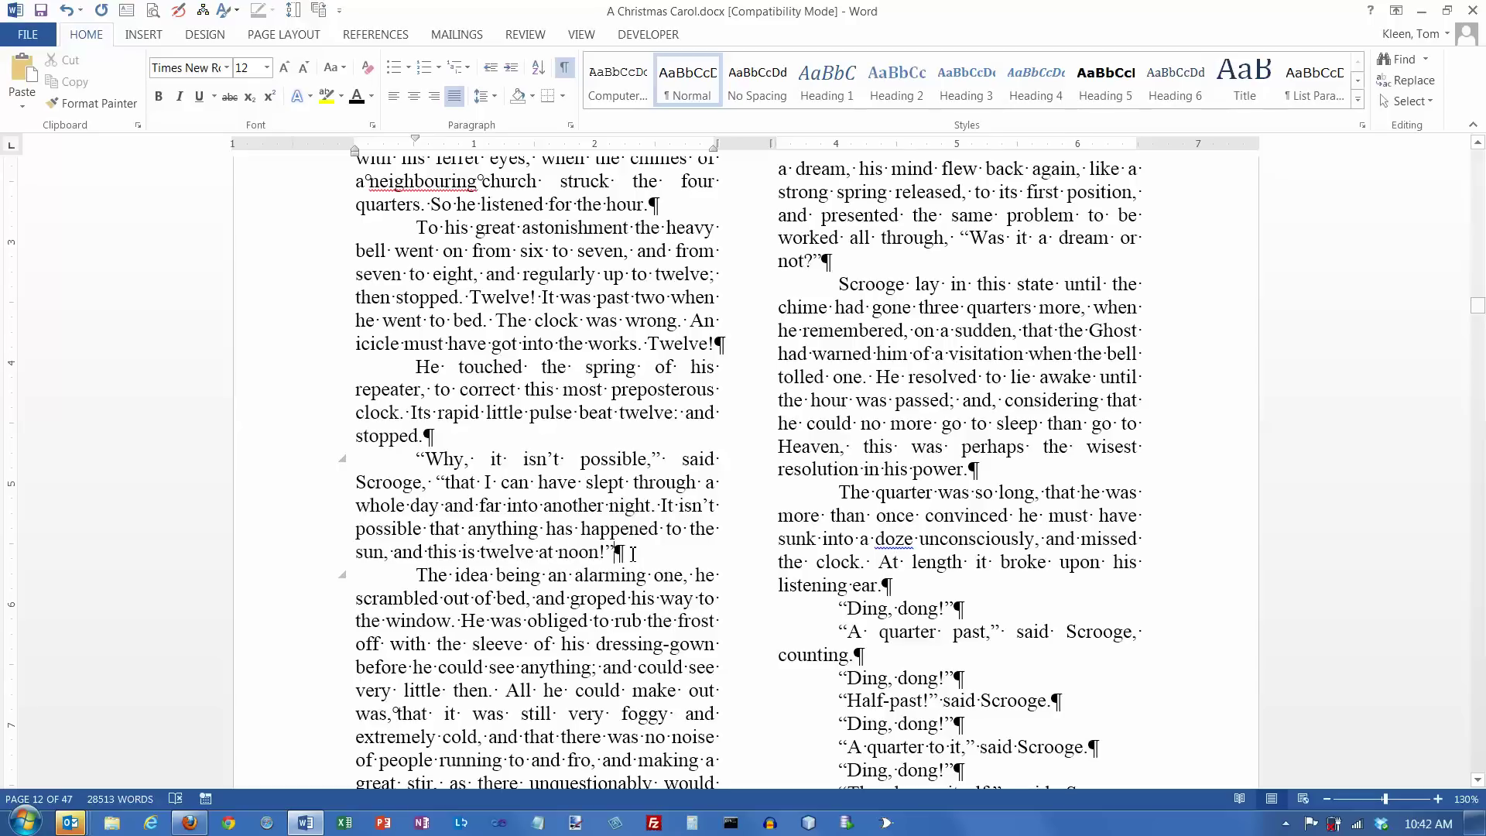
click(418, 577)
Reinsert a Column break before 'The idea being an alarming one', bringing the document to 48 pages.
click(302, 35)
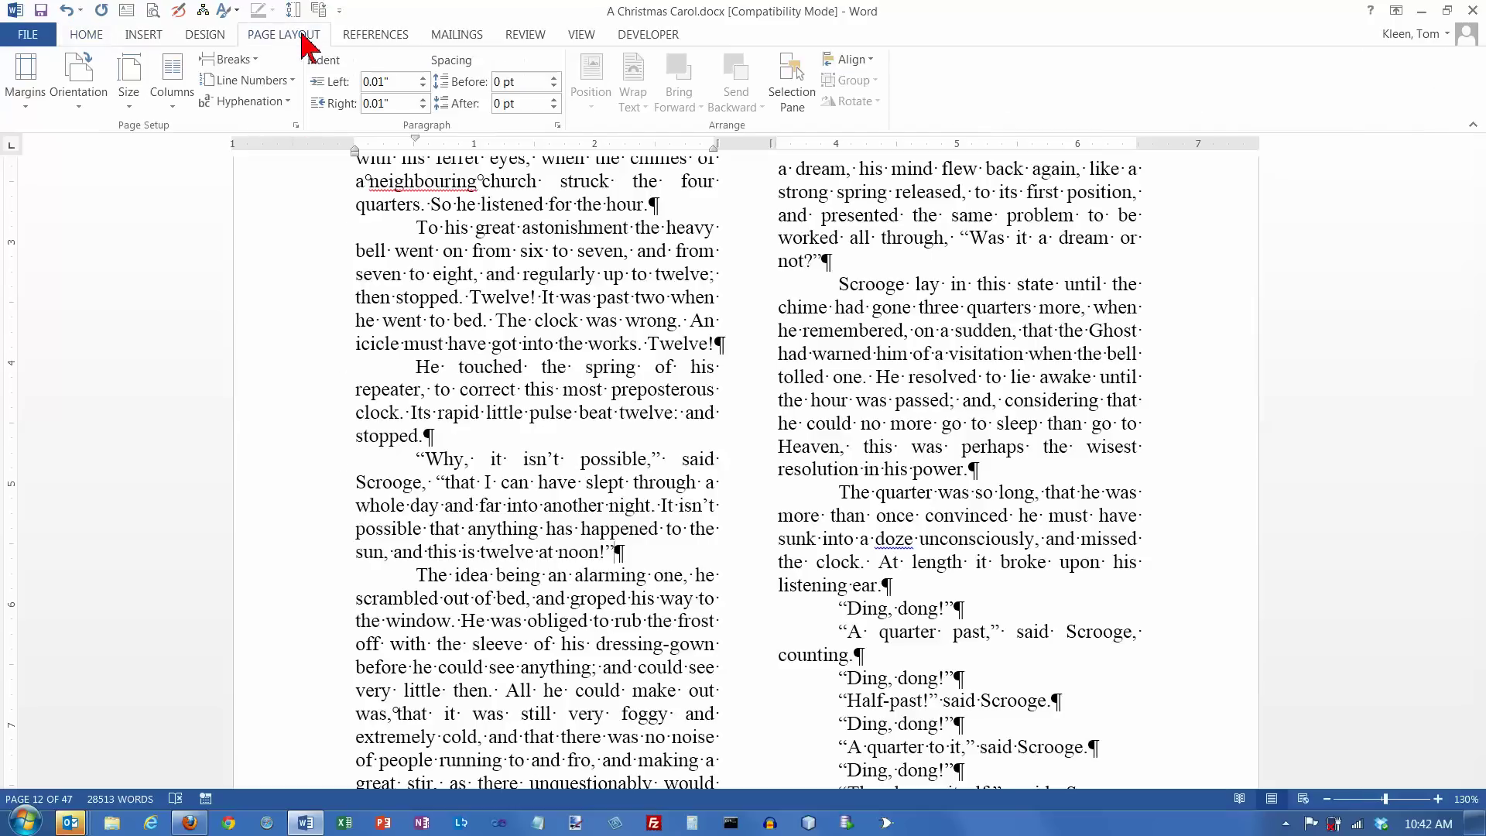
click(249, 60)
click(288, 177)
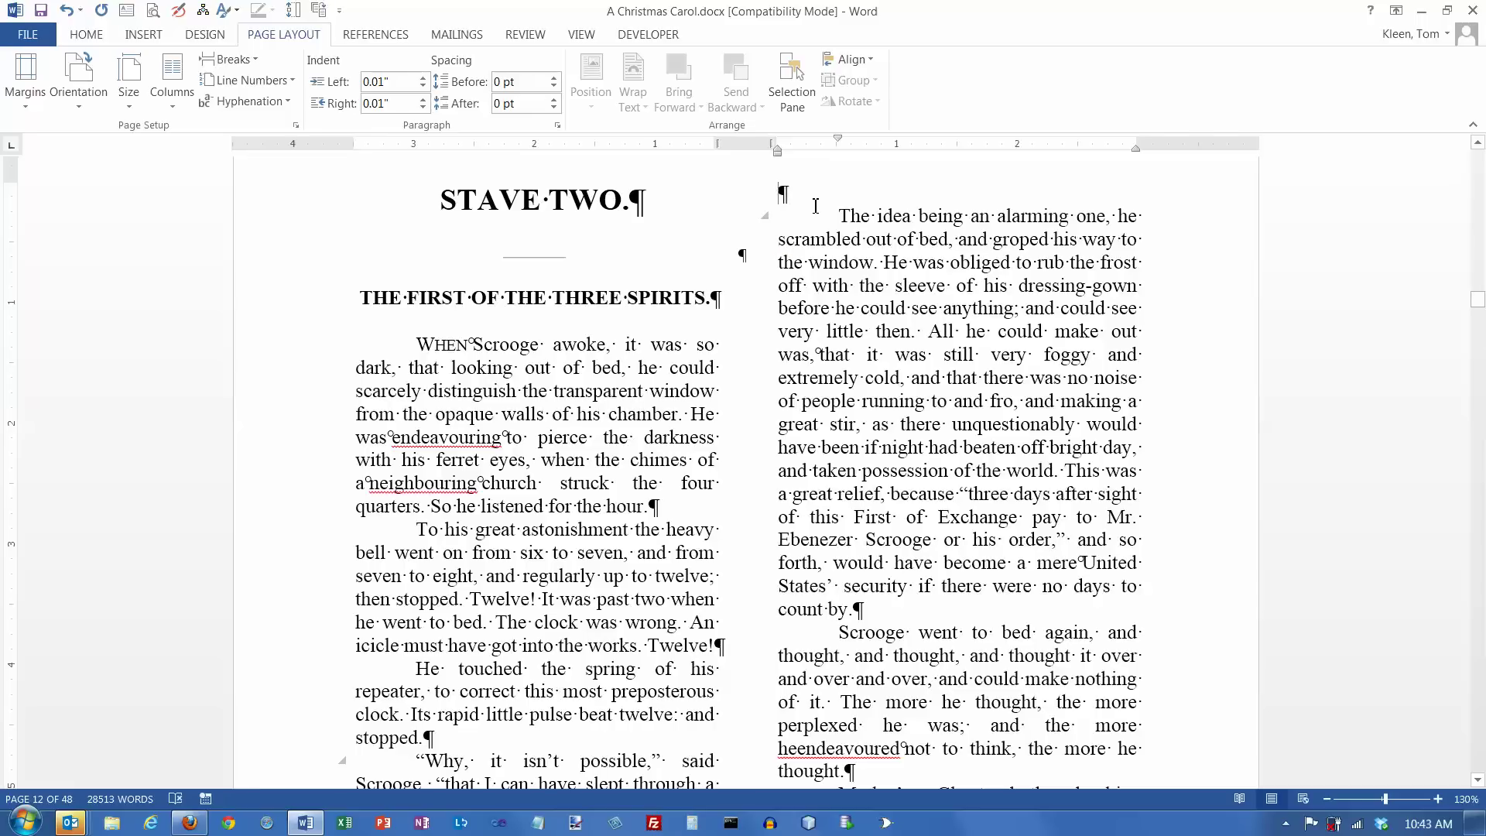
scroll(820, 208, down, 3)
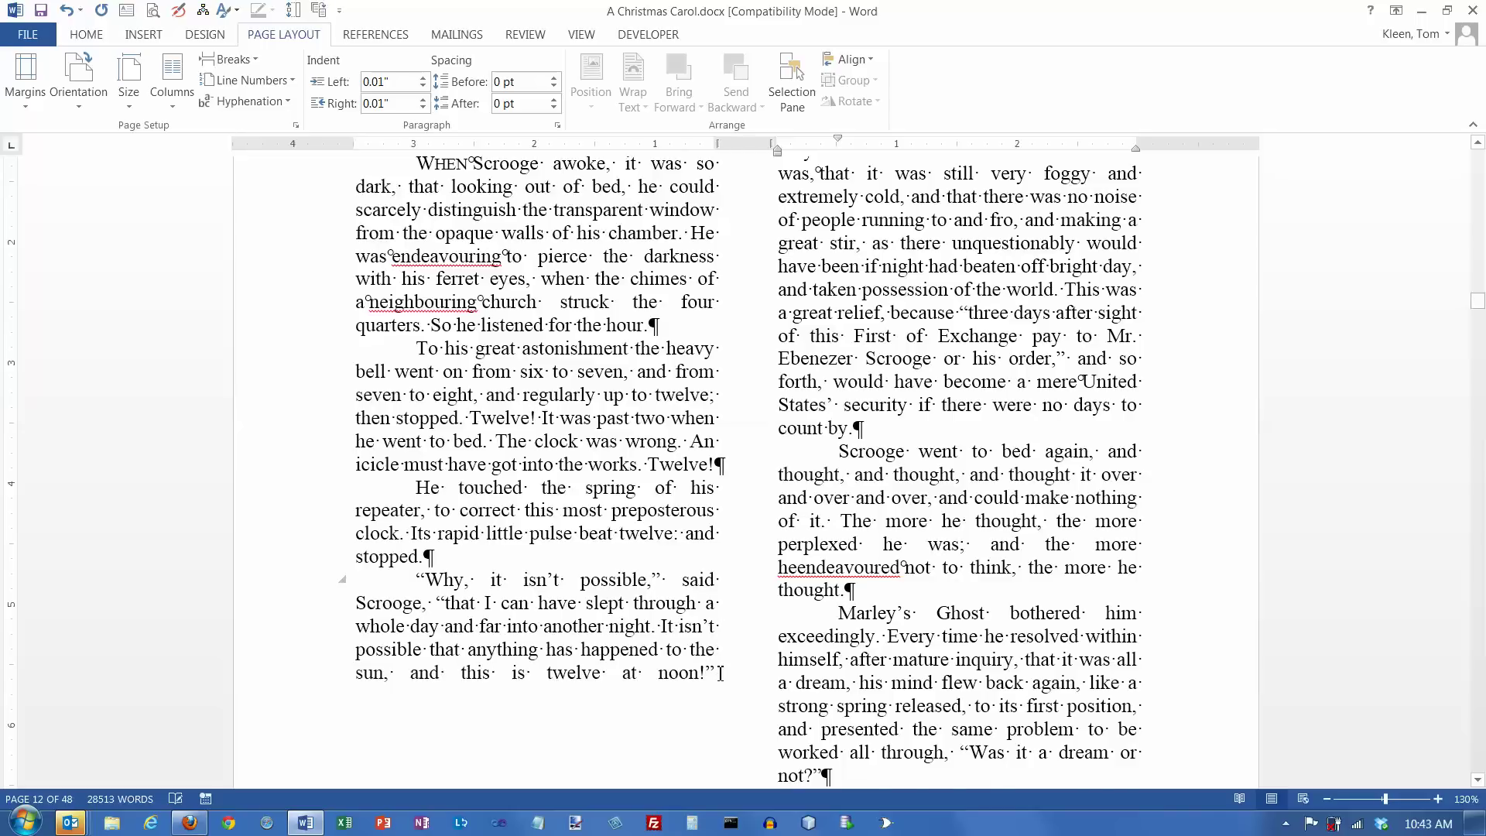
scroll(720, 672, up, 4)
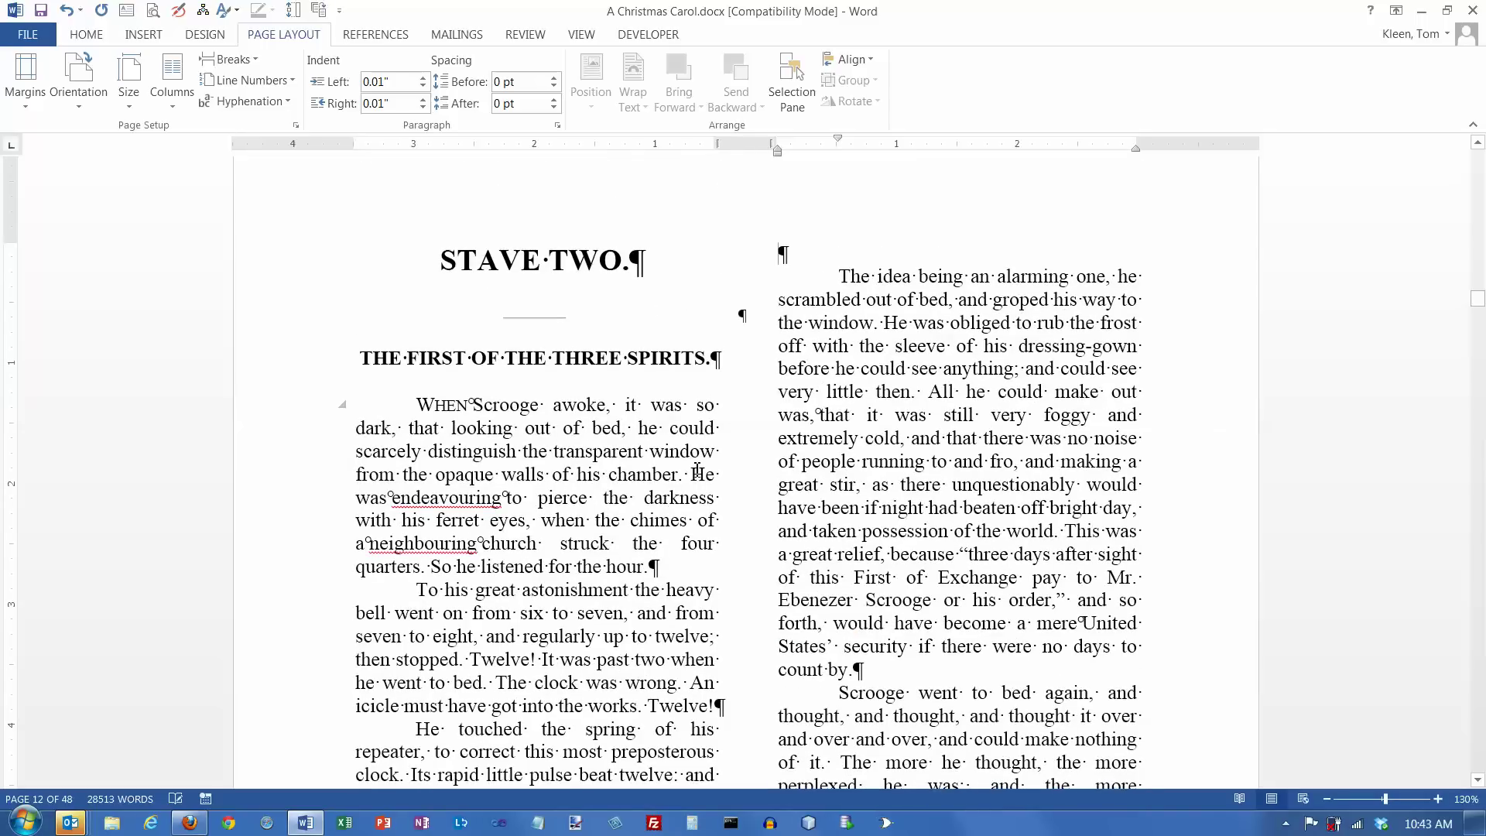
scroll(698, 470, down, 6)
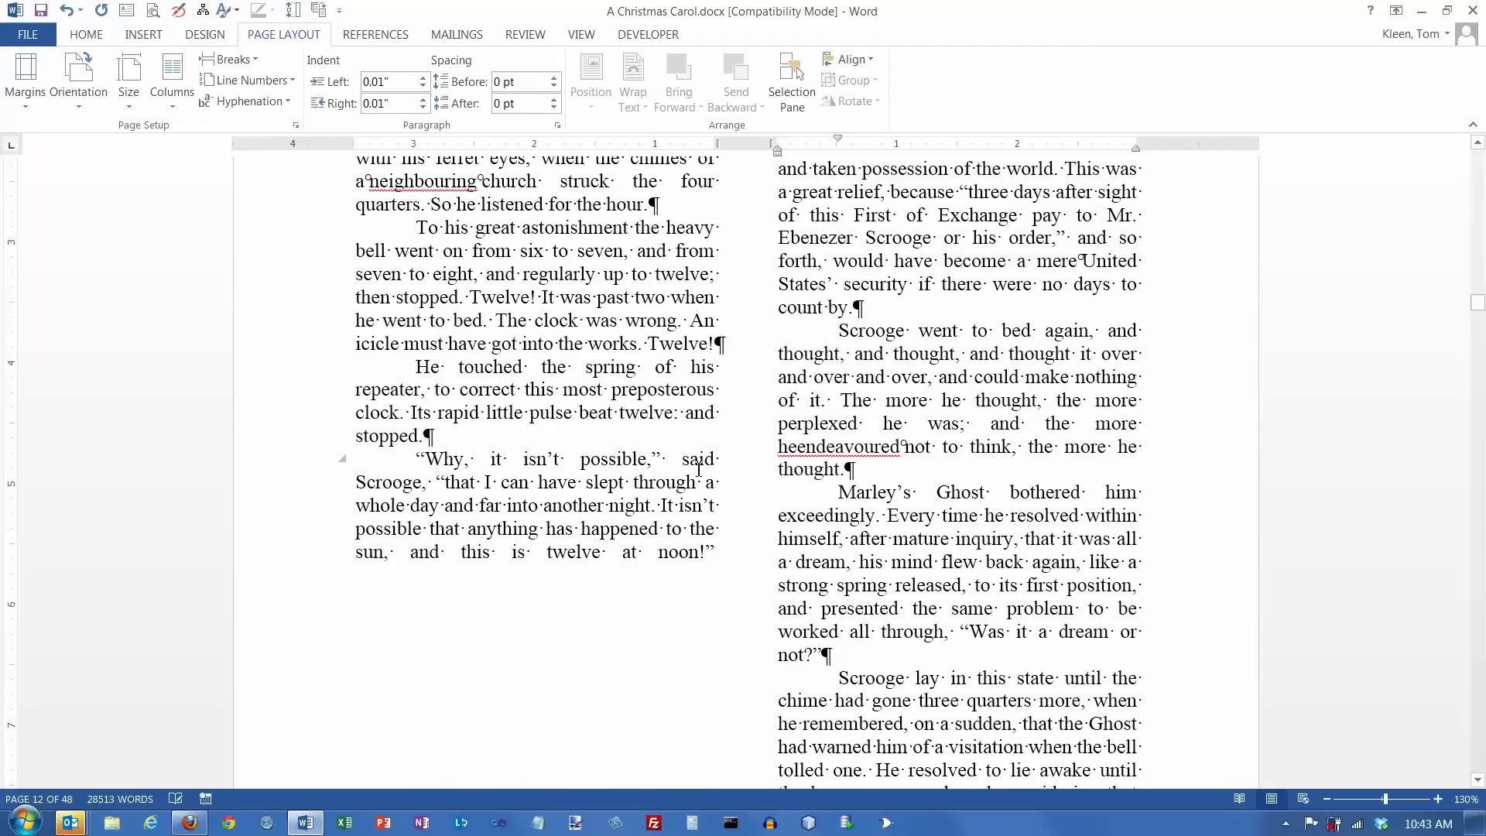
scroll(698, 470, up, 4)
scroll(697, 470, up, 2)
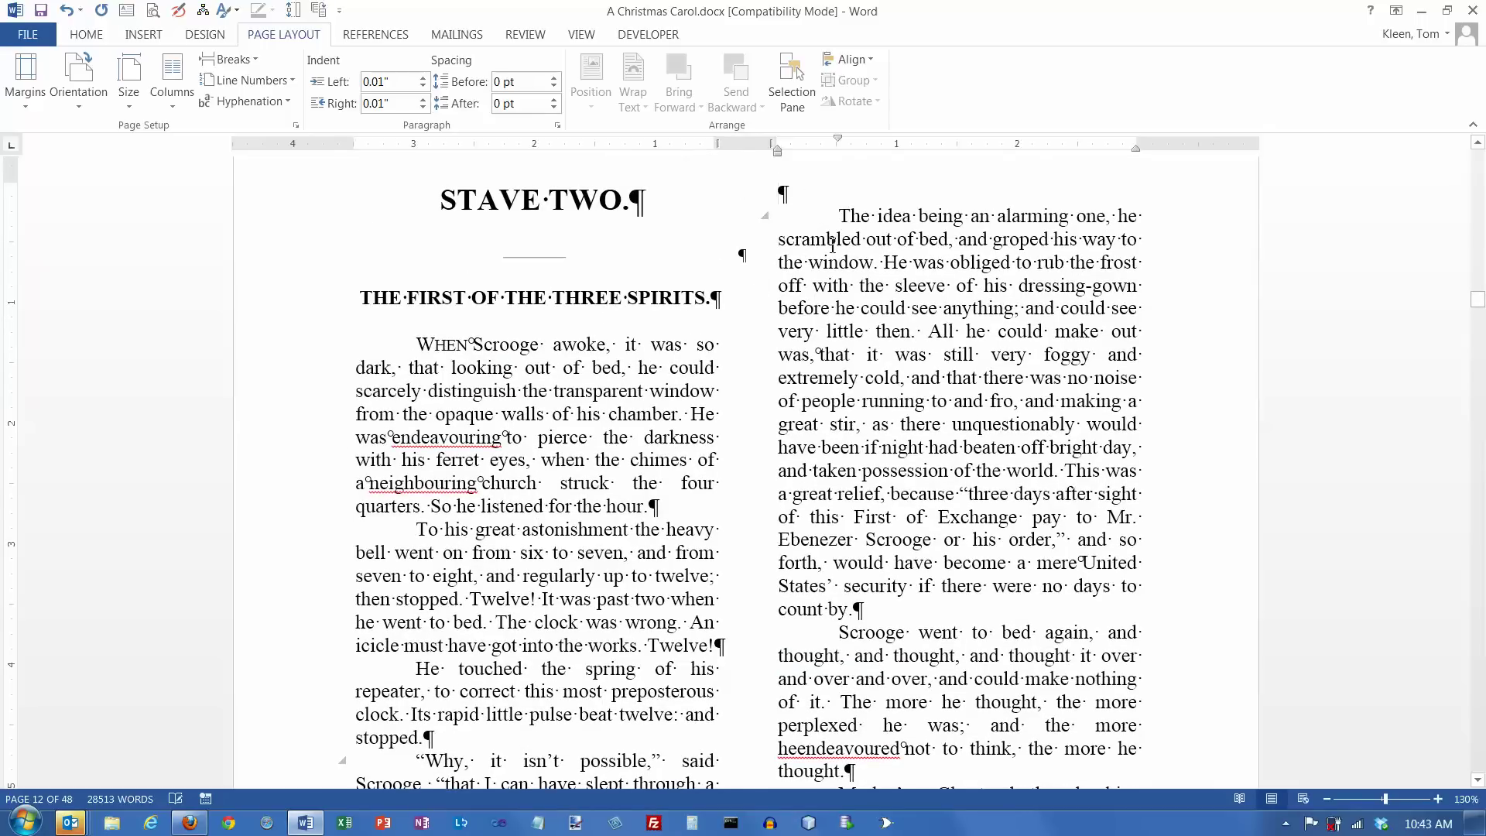
Delete the stray space and the column break so the paragraph rejoins the left column, 47 pages.
click(784, 194)
drag(791, 193, 778, 193)
key(Delete)
key(Delete)
key(BackSpace)
scroll(639, 579, down, 3)
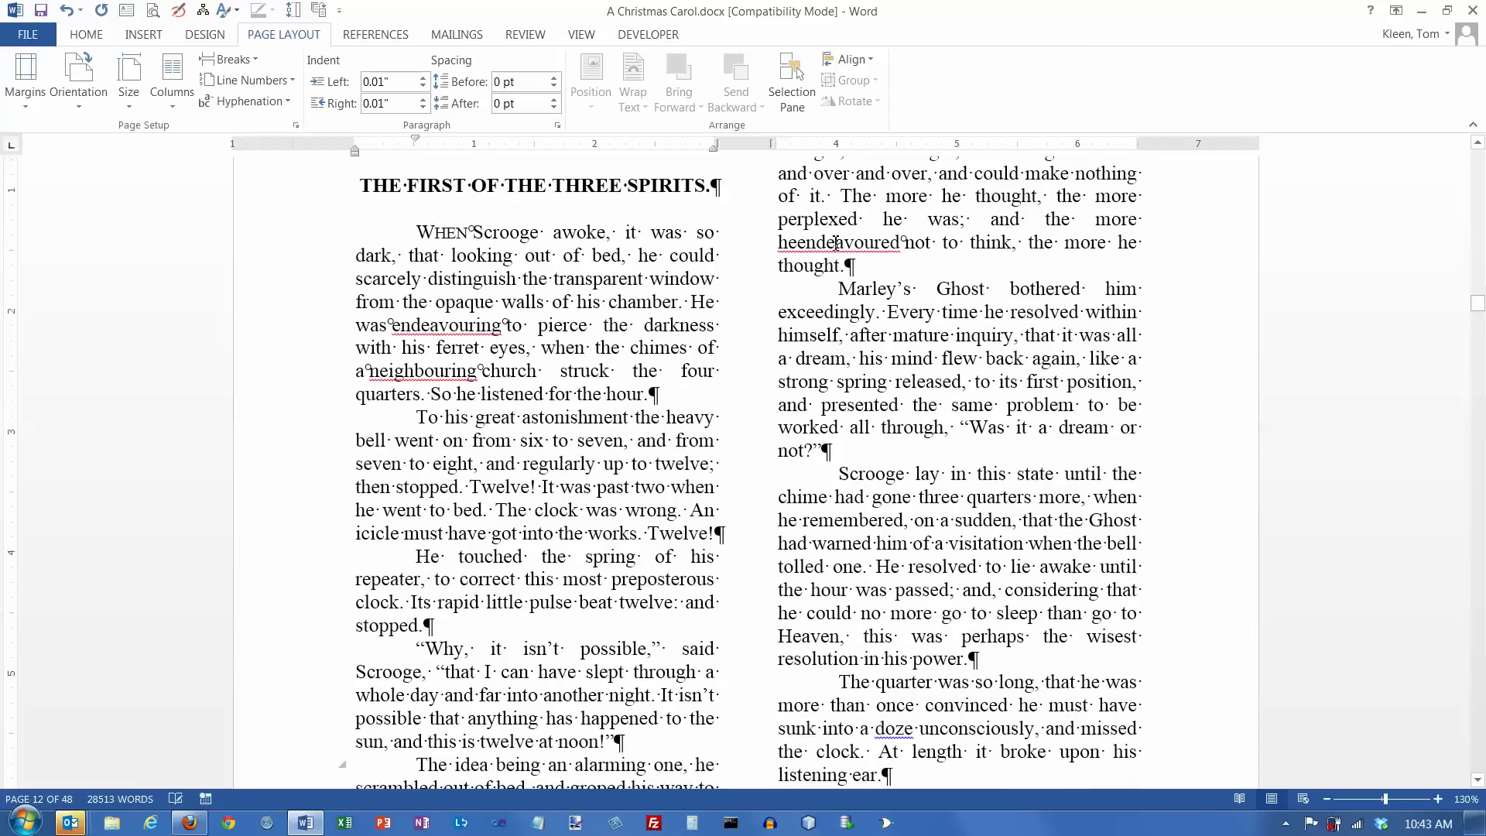
scroll(639, 579, down, 3)
click(638, 578)
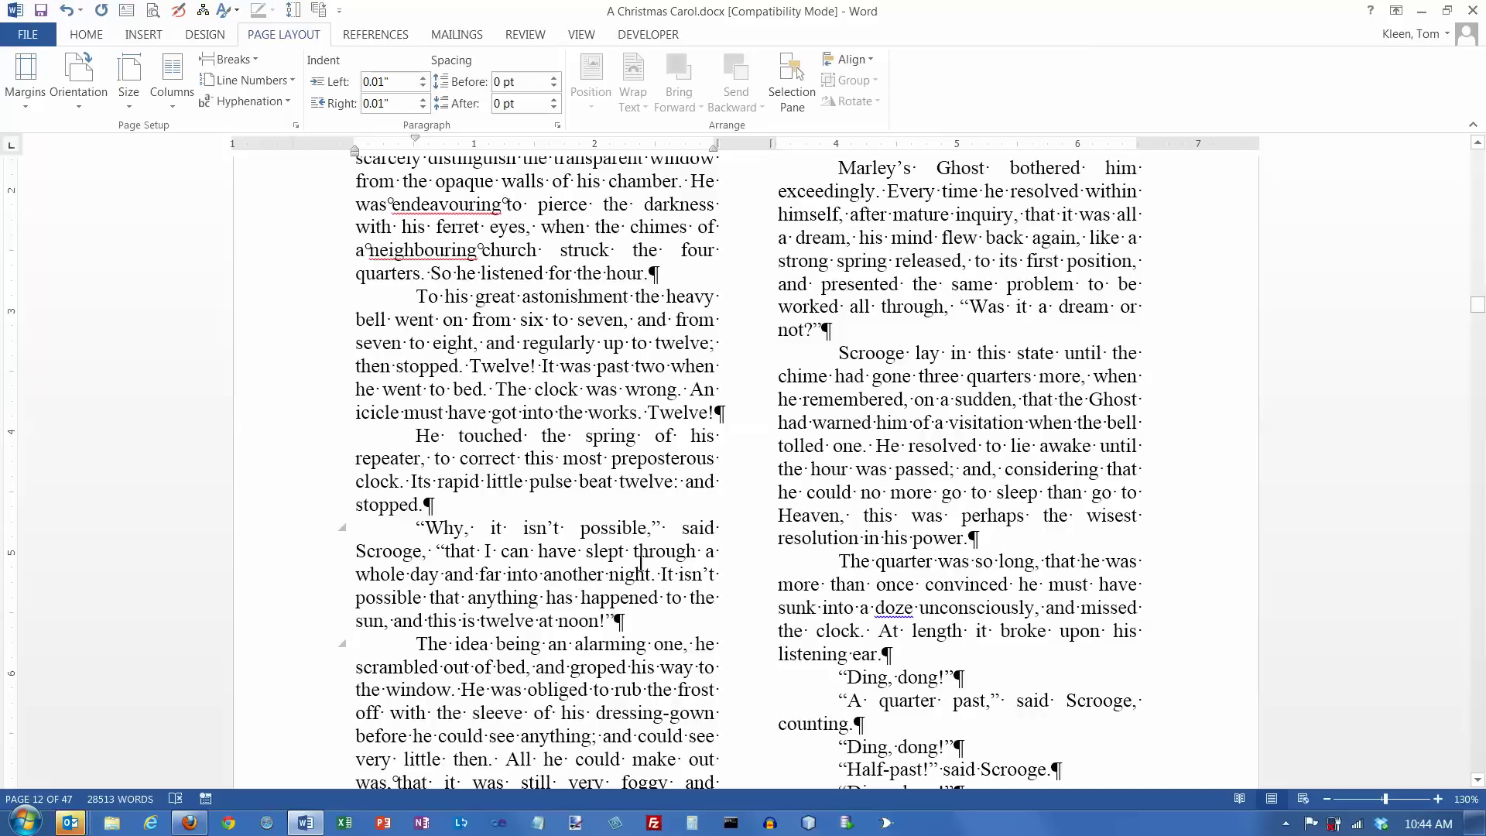
Insert a text-wrapping break after "far into" so "another night" starts a new line.
click(547, 577)
click(252, 60)
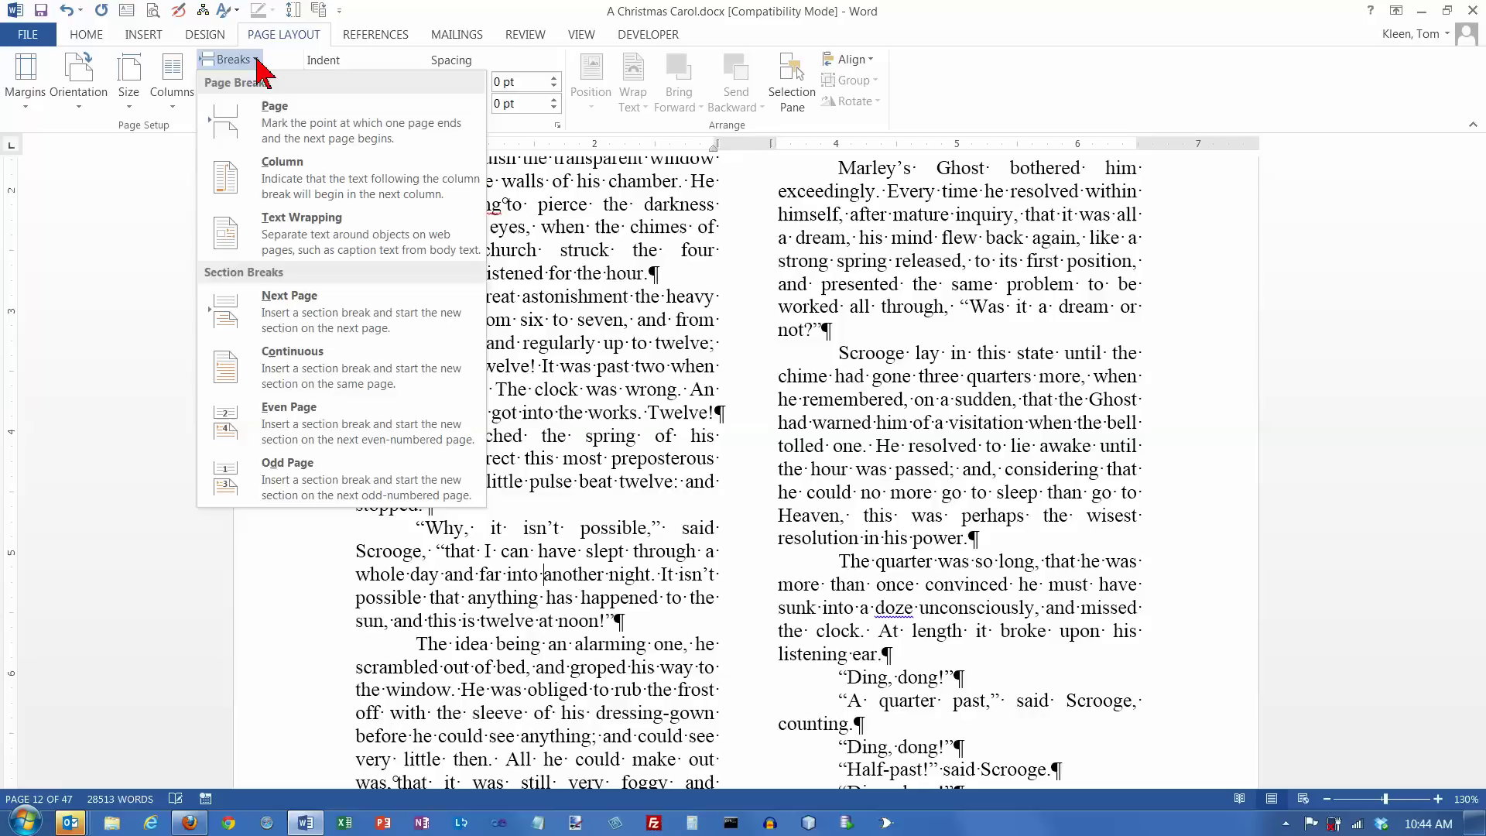
click(322, 246)
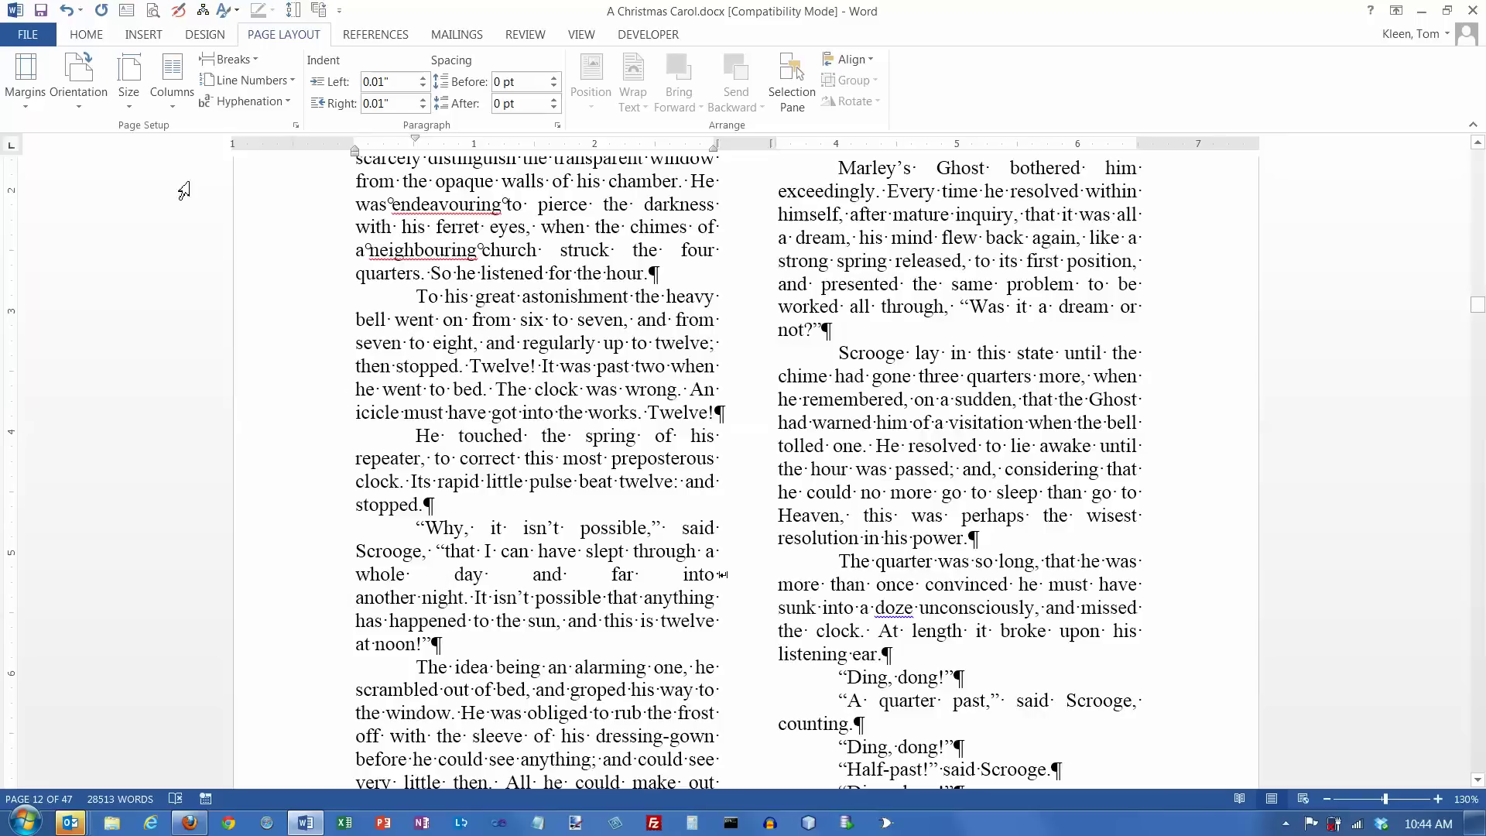
Left-align the "Why, it isn't possible" paragraph so the line before the break isn't stretched.
click(85, 34)
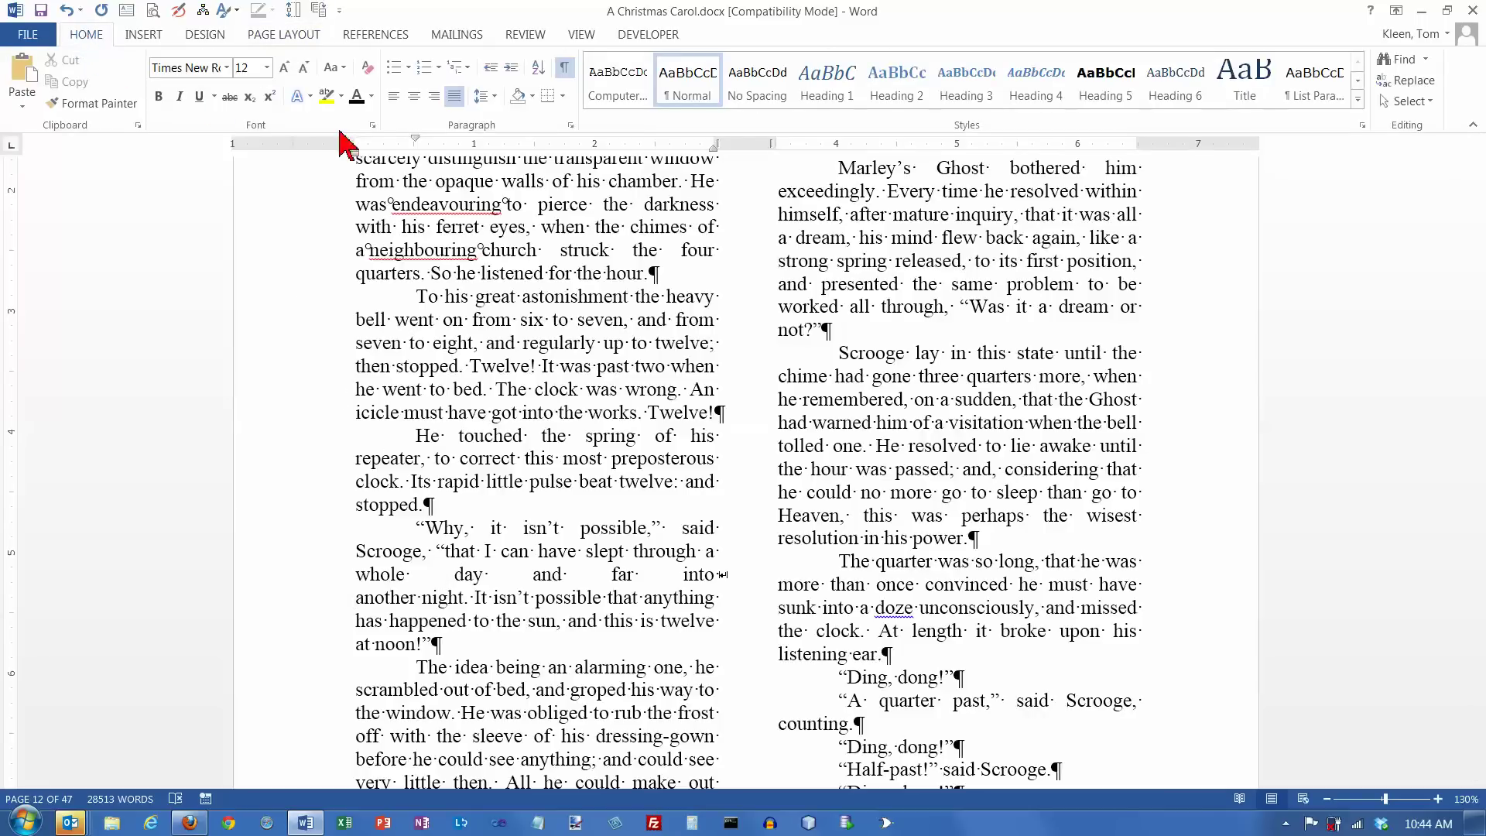
click(393, 98)
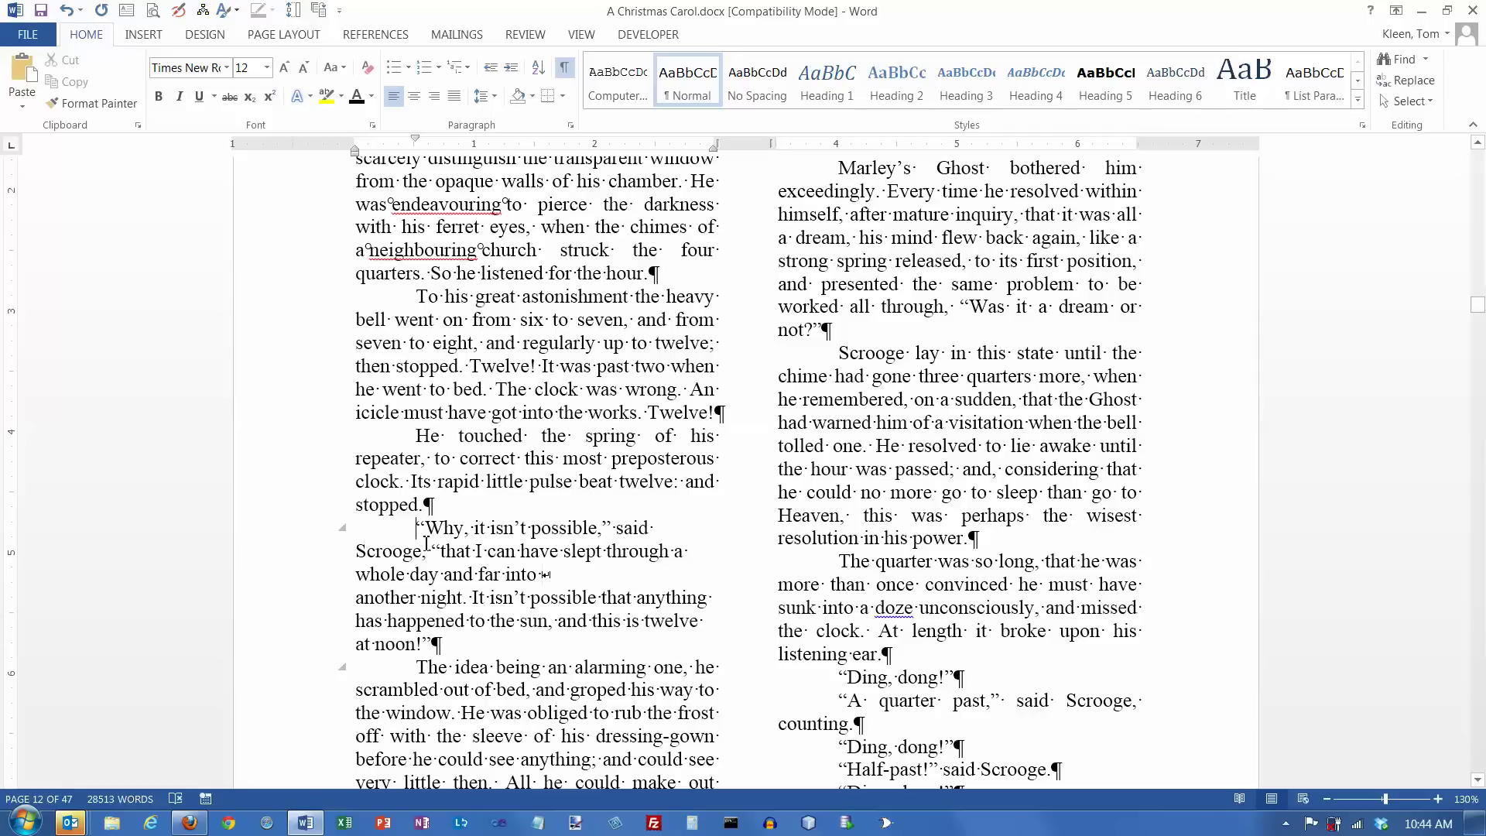
drag(418, 530, 445, 644)
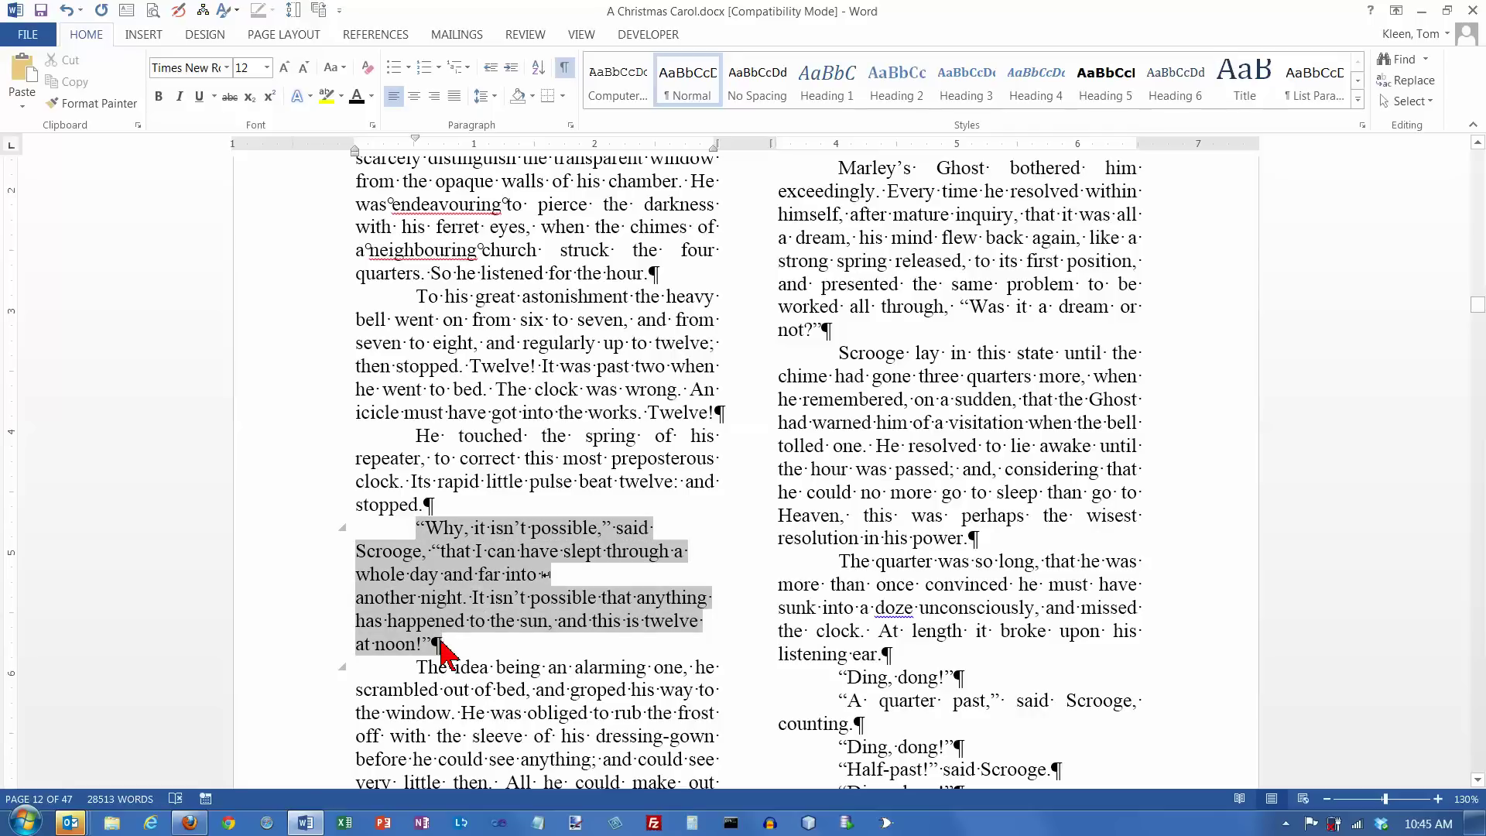
click(414, 576)
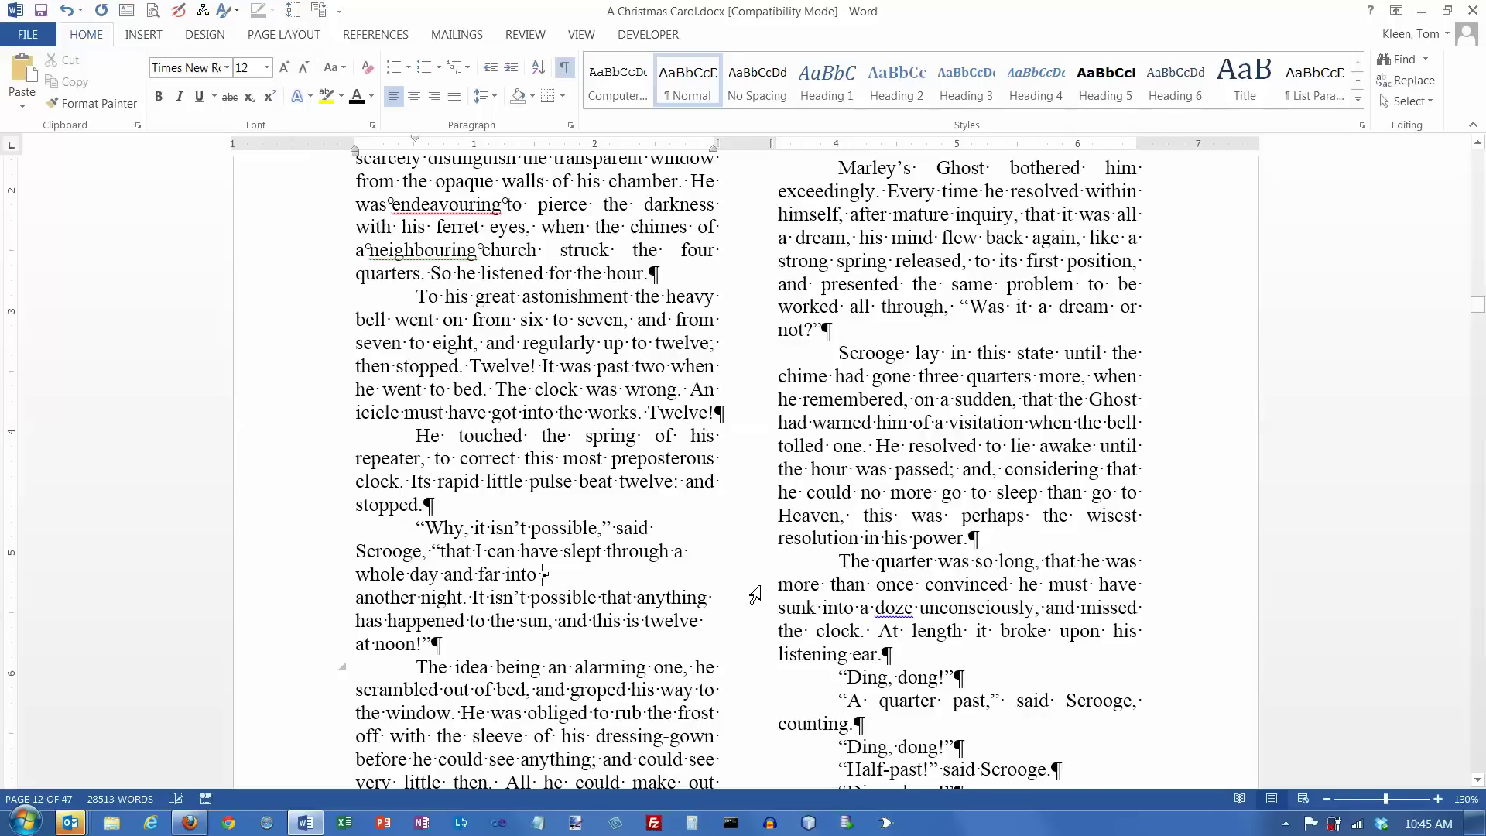
Delete the line break after "far into", reinsert it with Shift+Enter, then delete it again.
key(Delete)
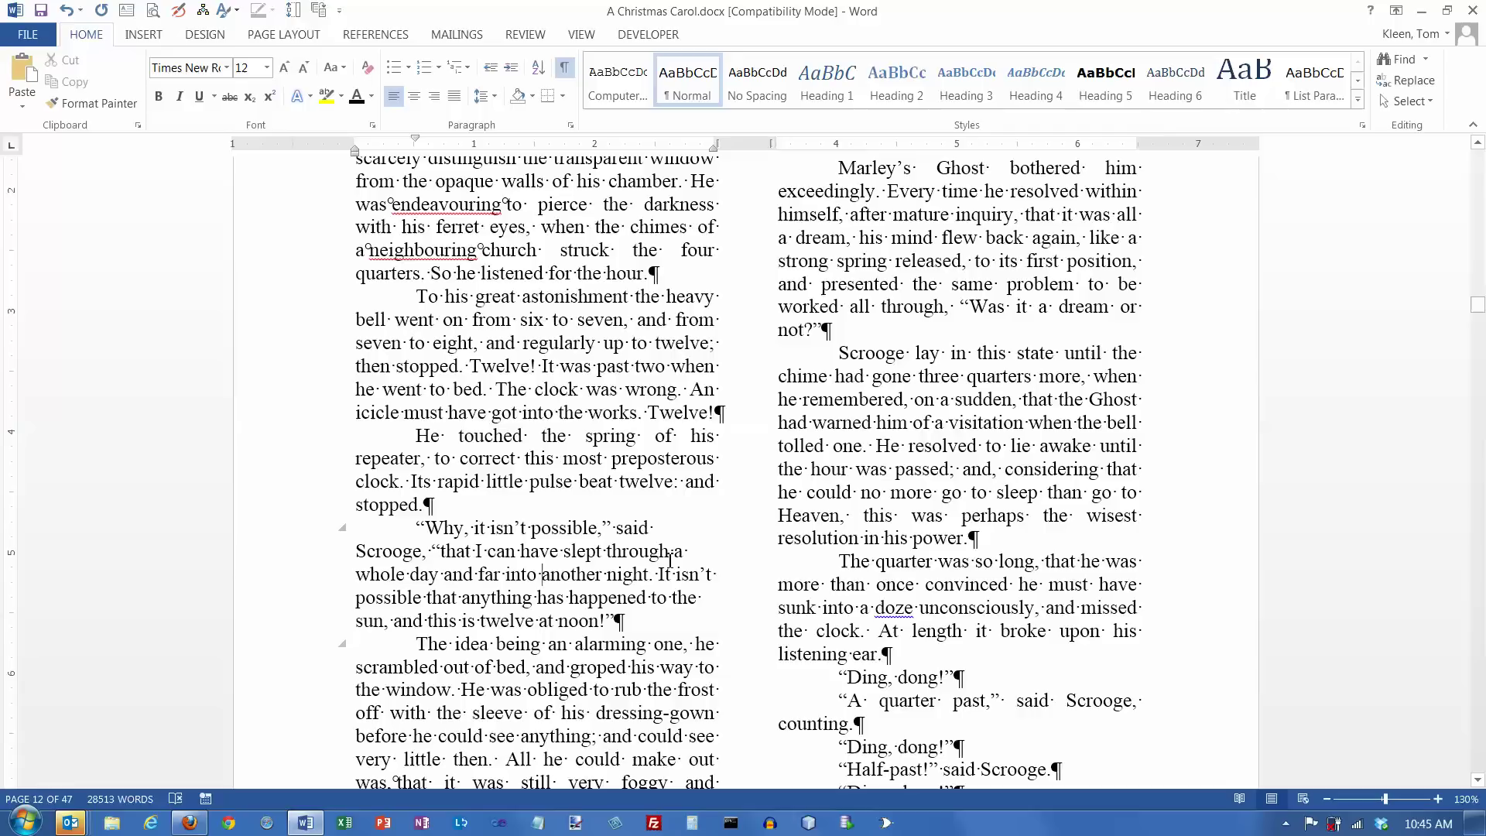
key(shift+Return)
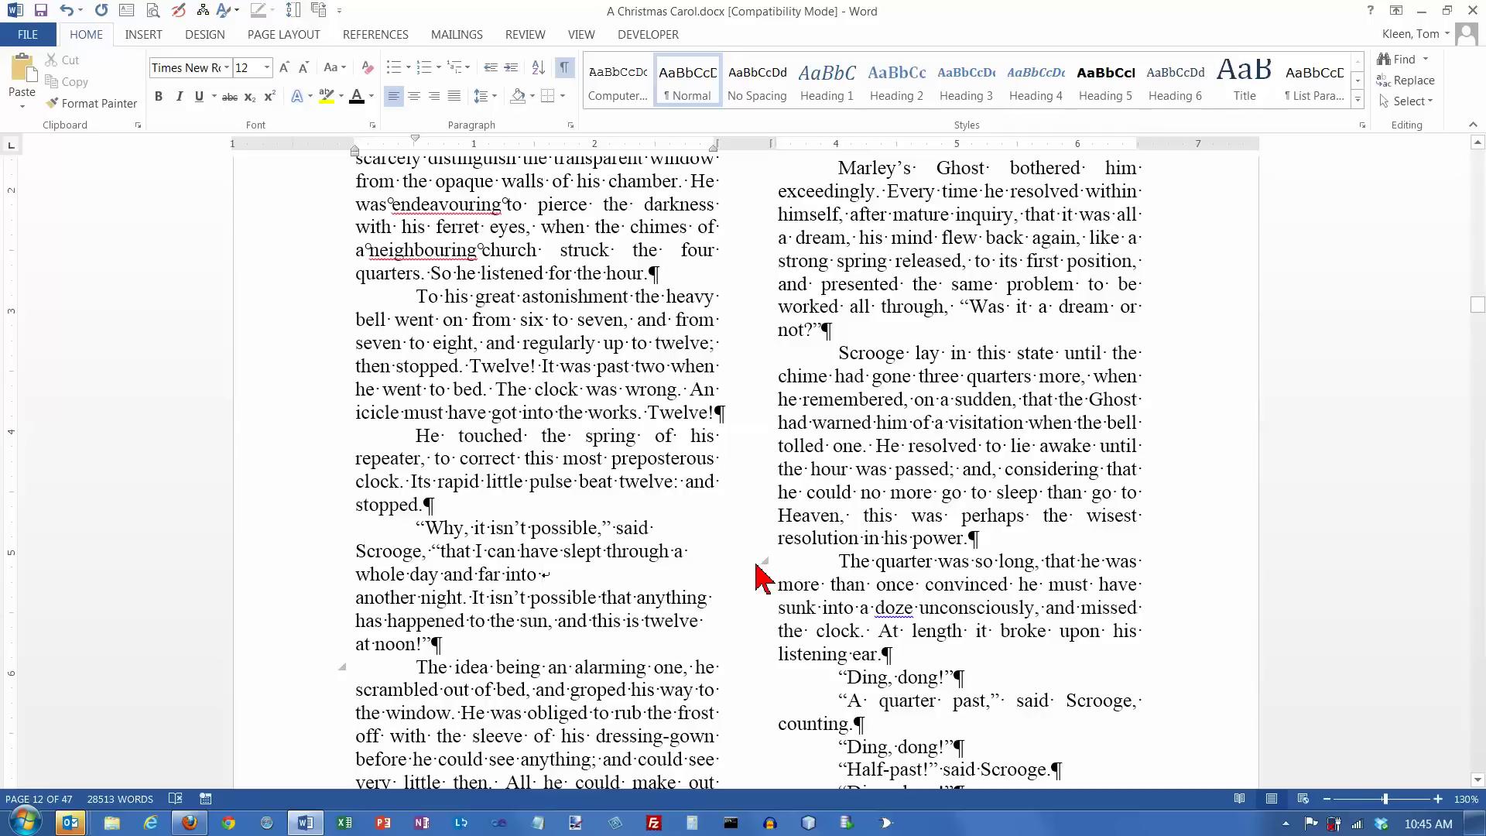
key(Delete)
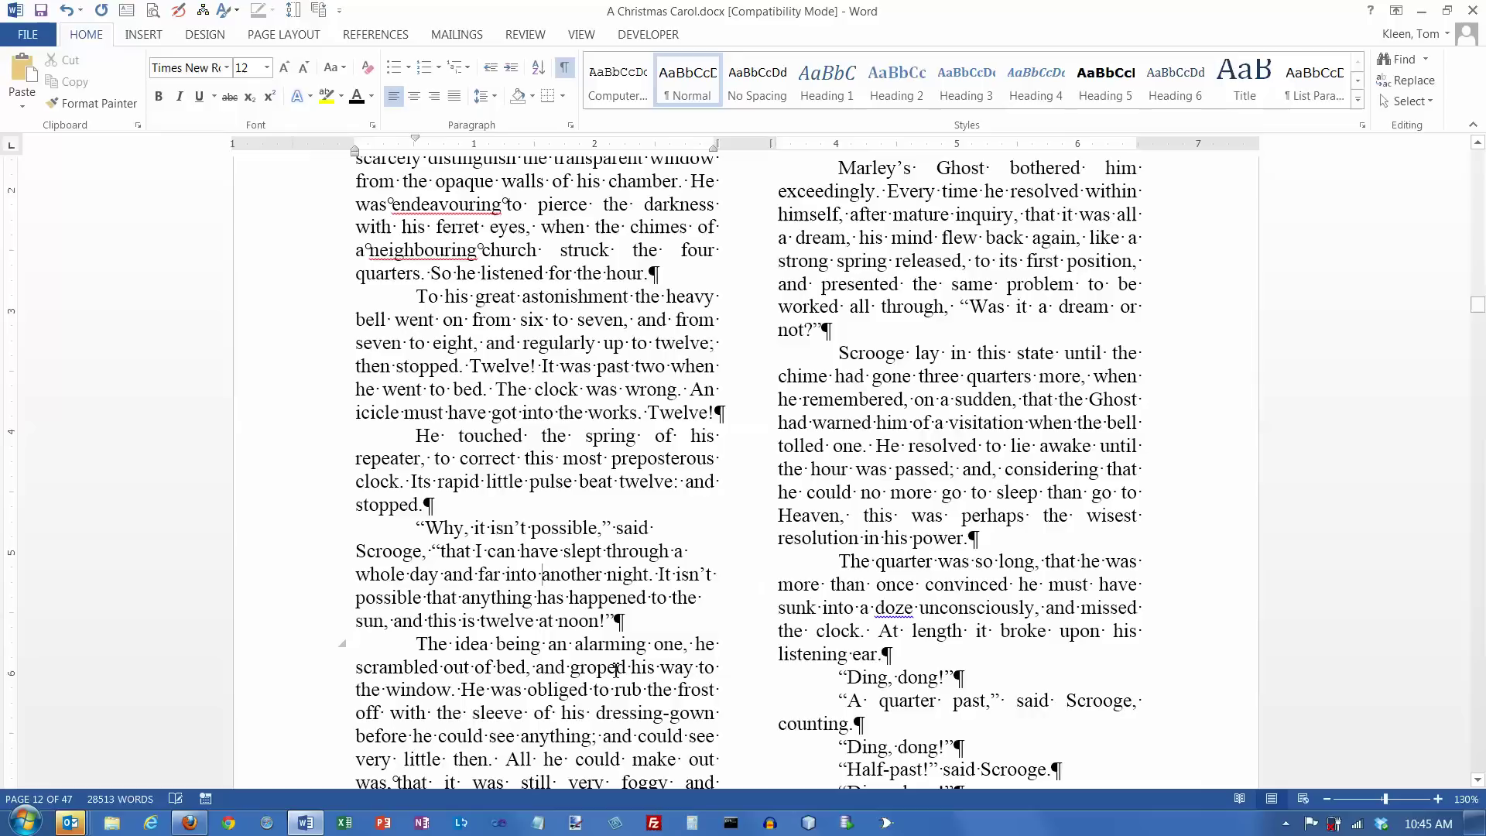
Start a bulleted list after "noon!" with three "jkl" sample items using "* ".
click(650, 619)
key(Return)
text(* )
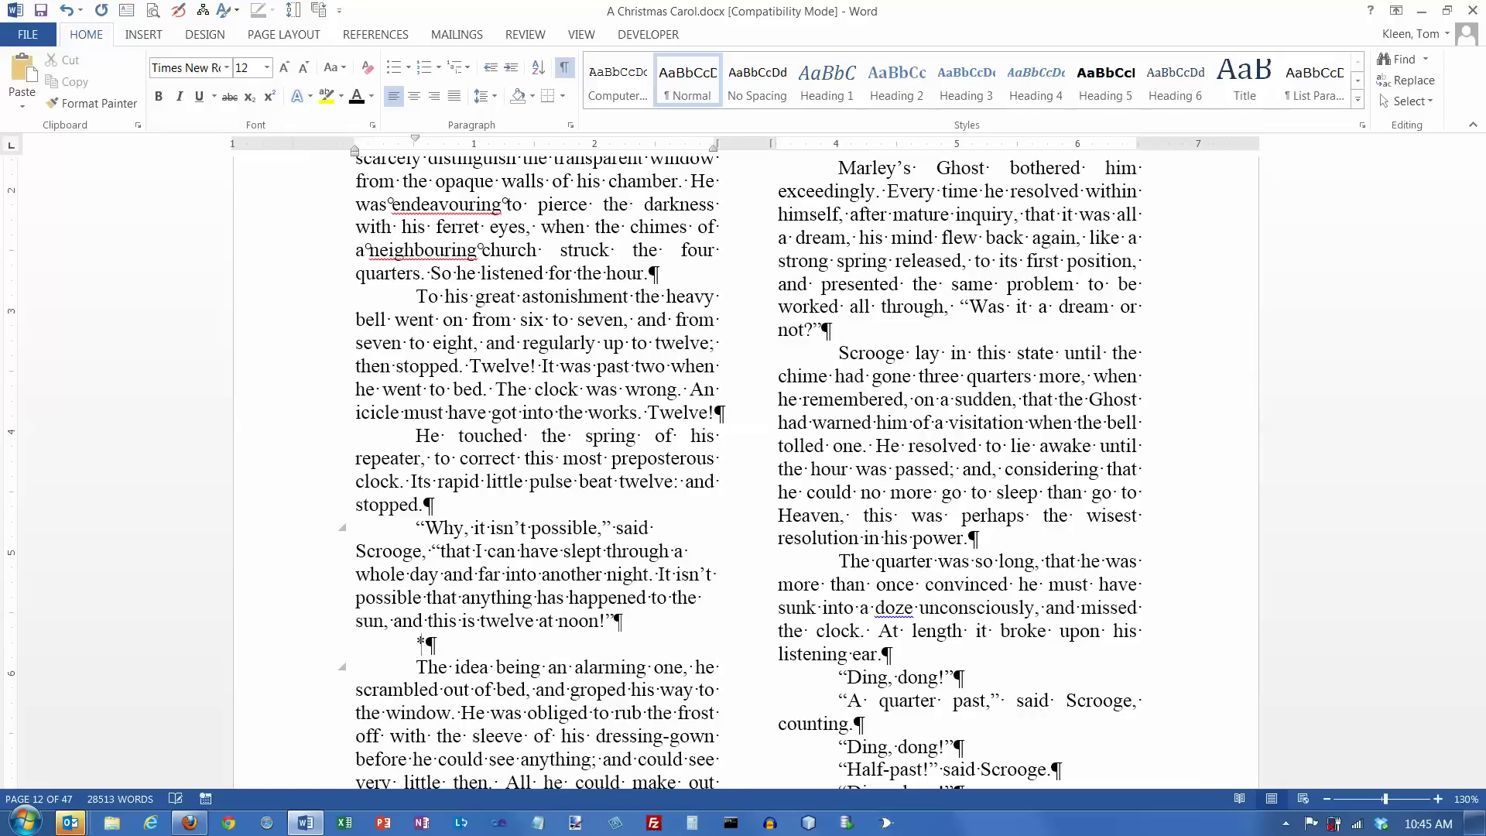
text(jkljkljkljkl)
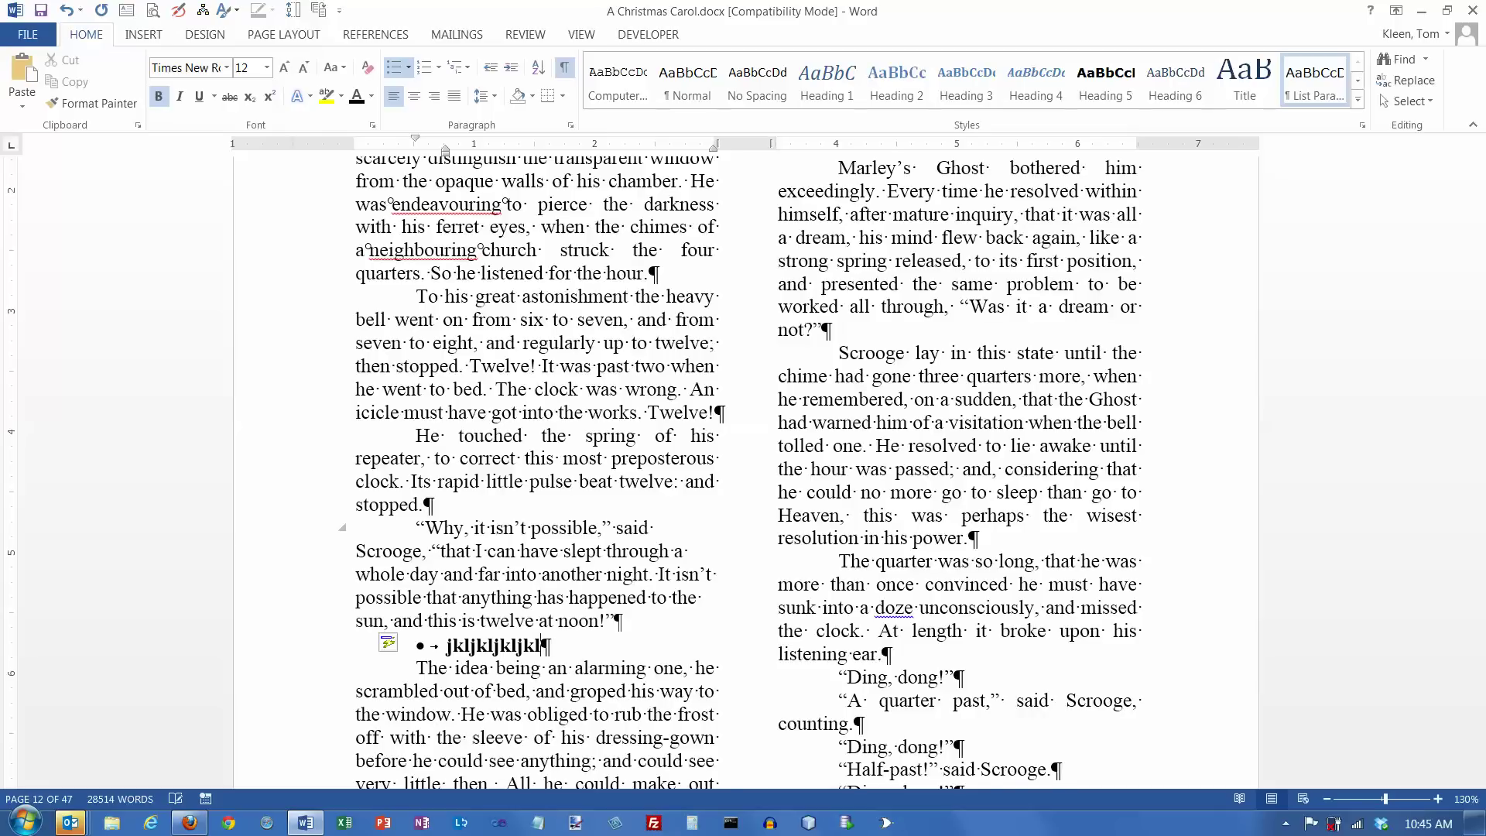
key(Return)
text(jkljkljklj)
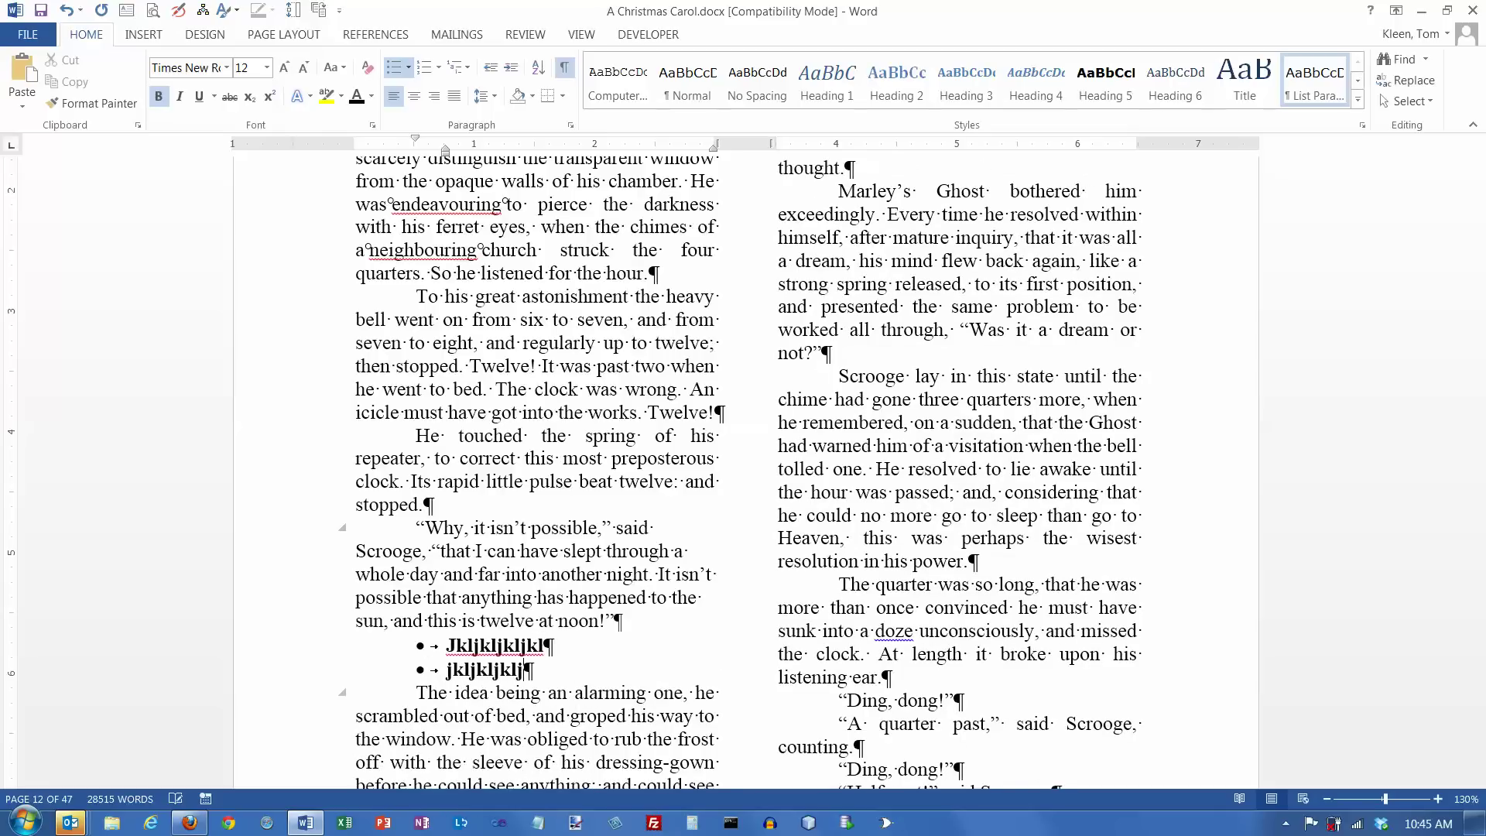
key(Return)
text(jkljkljklj)
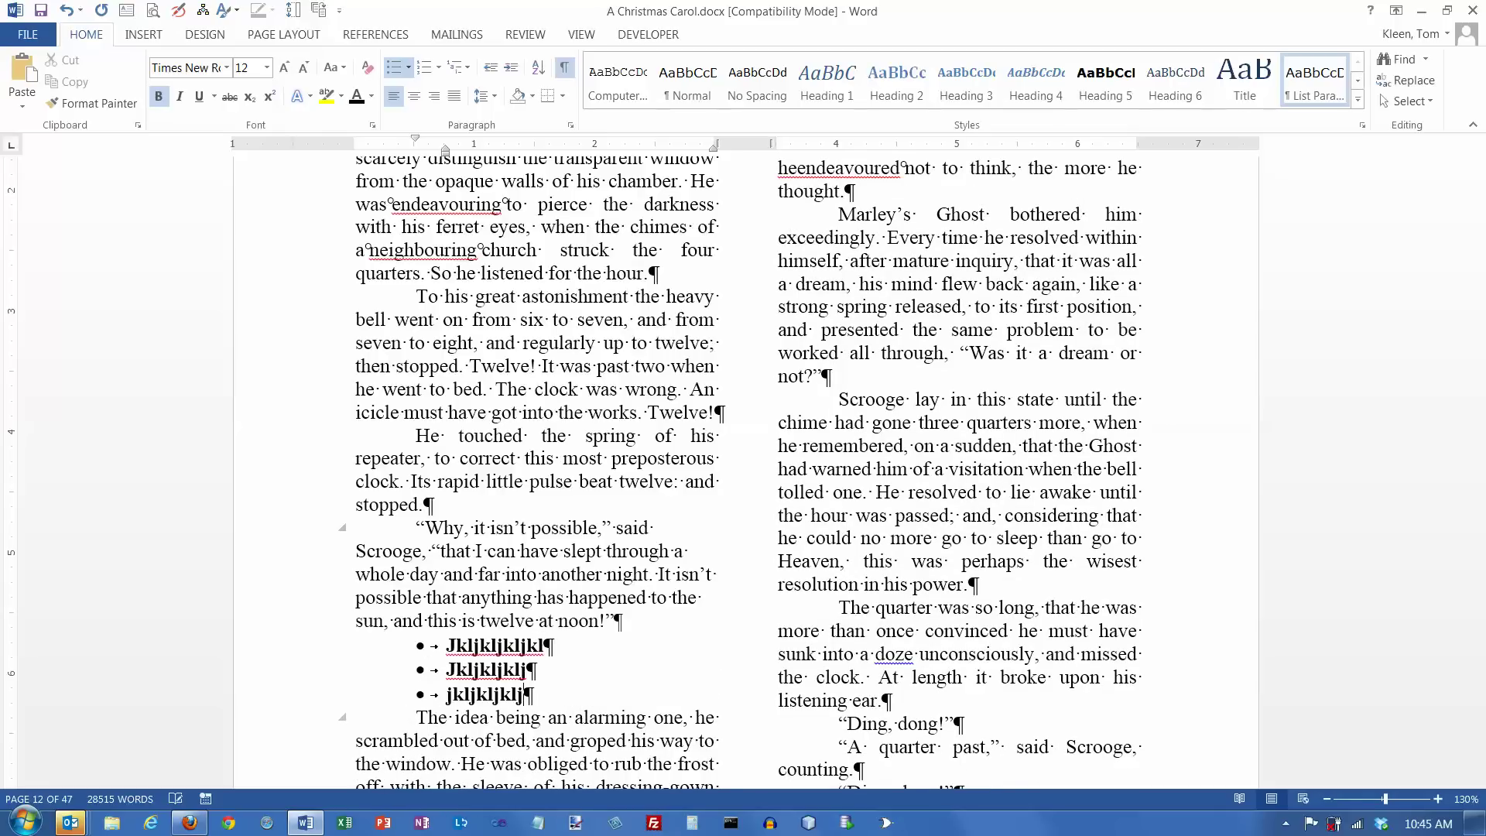
key(Return)
key(Return)
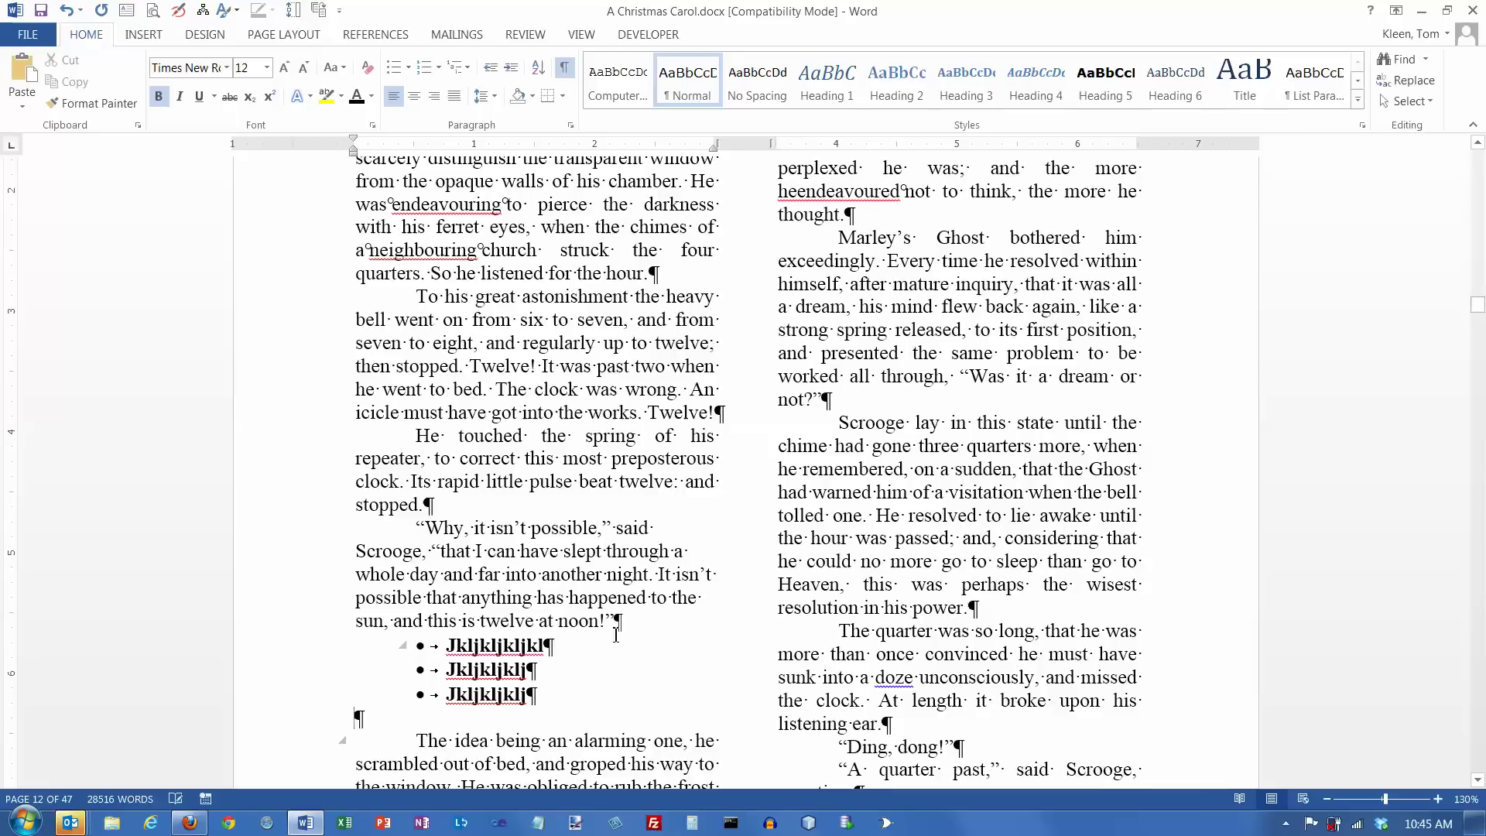
Append "jkljkljk" to the first bullet in place of its trailing space.
click(577, 648)
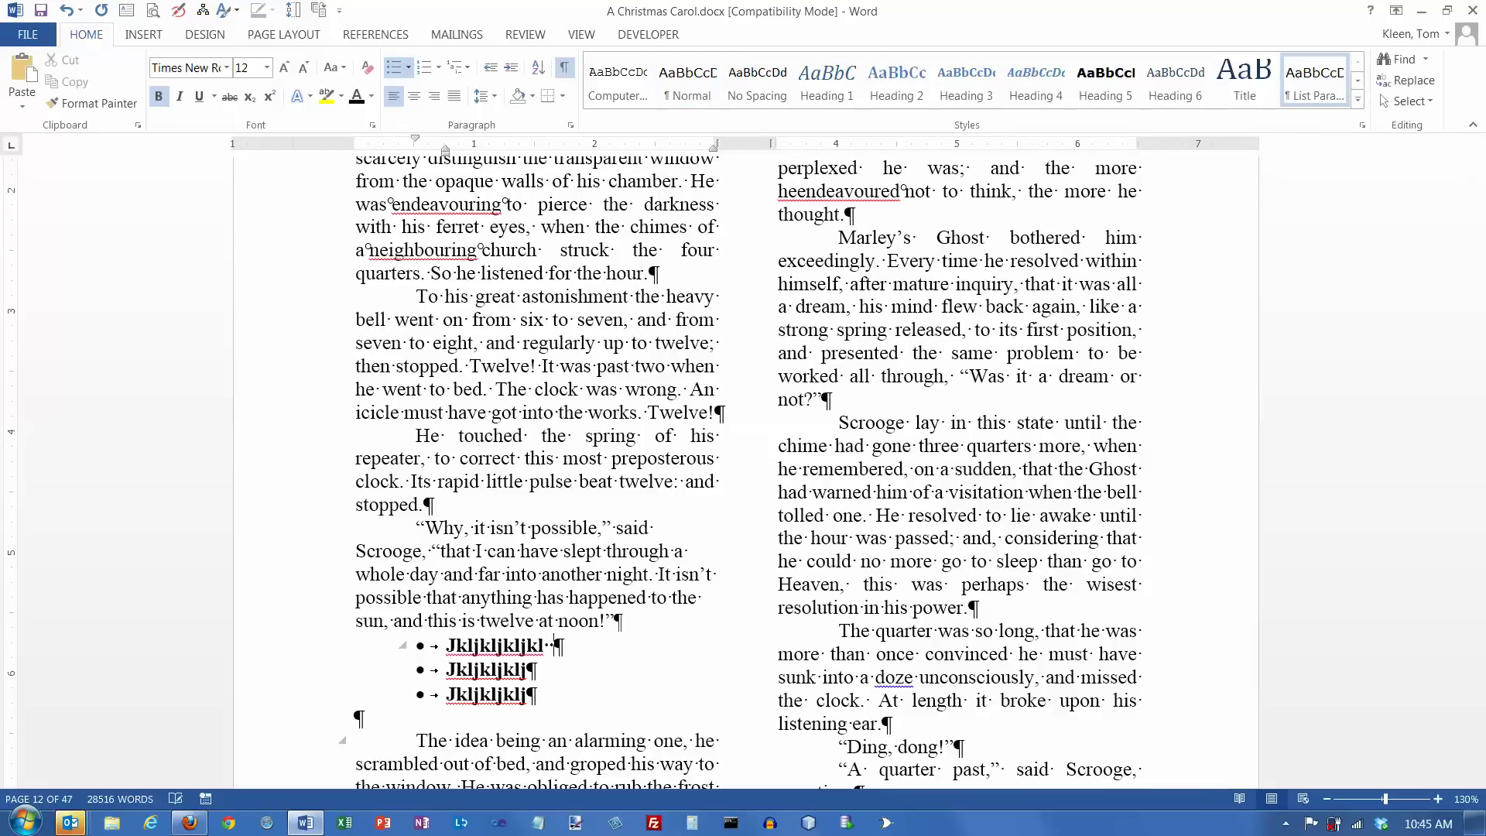
key(BackSpace)
text(jkljkljk)
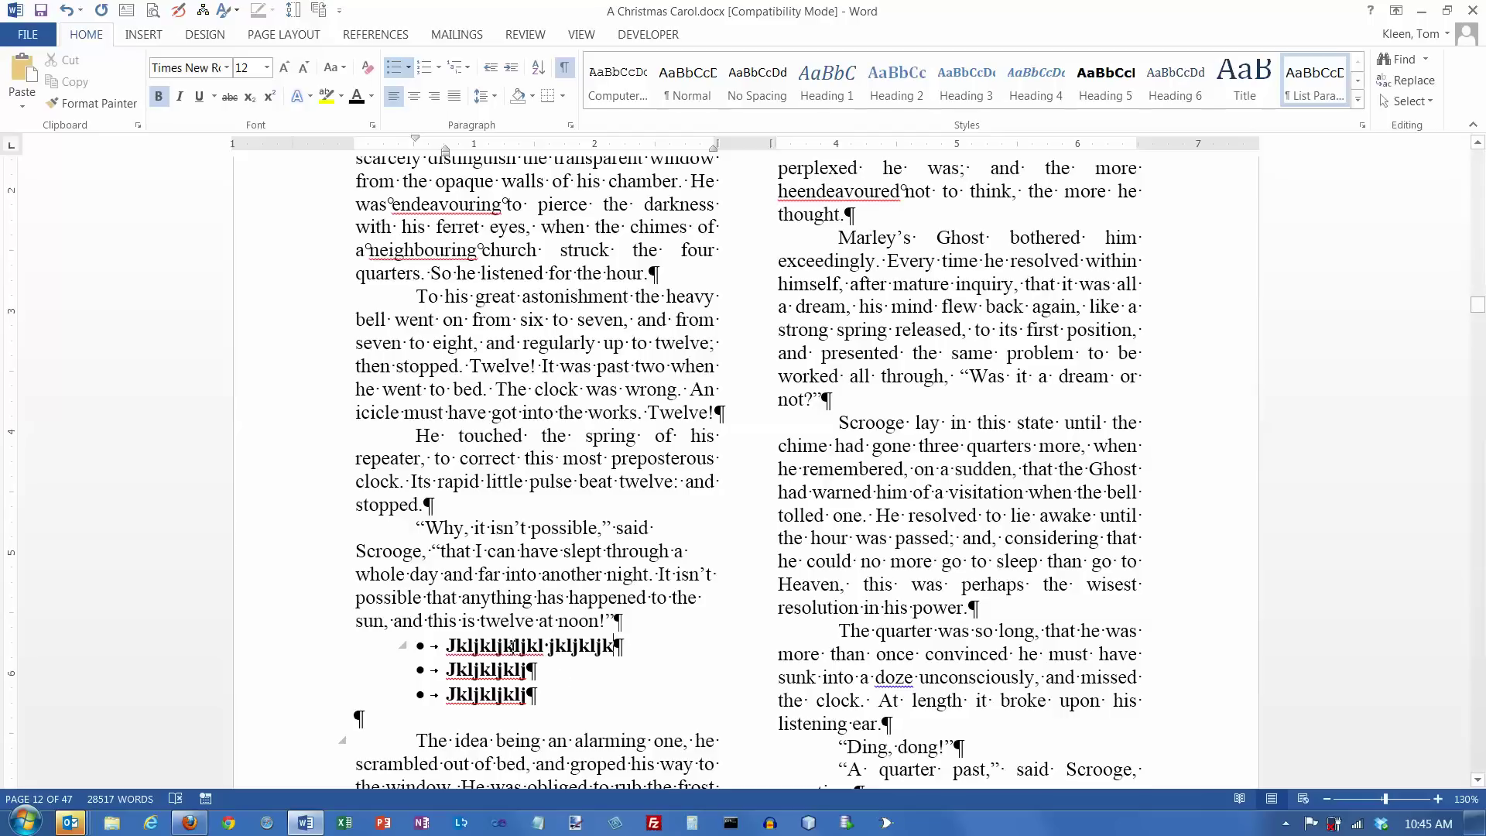
drag(452, 647, 617, 647)
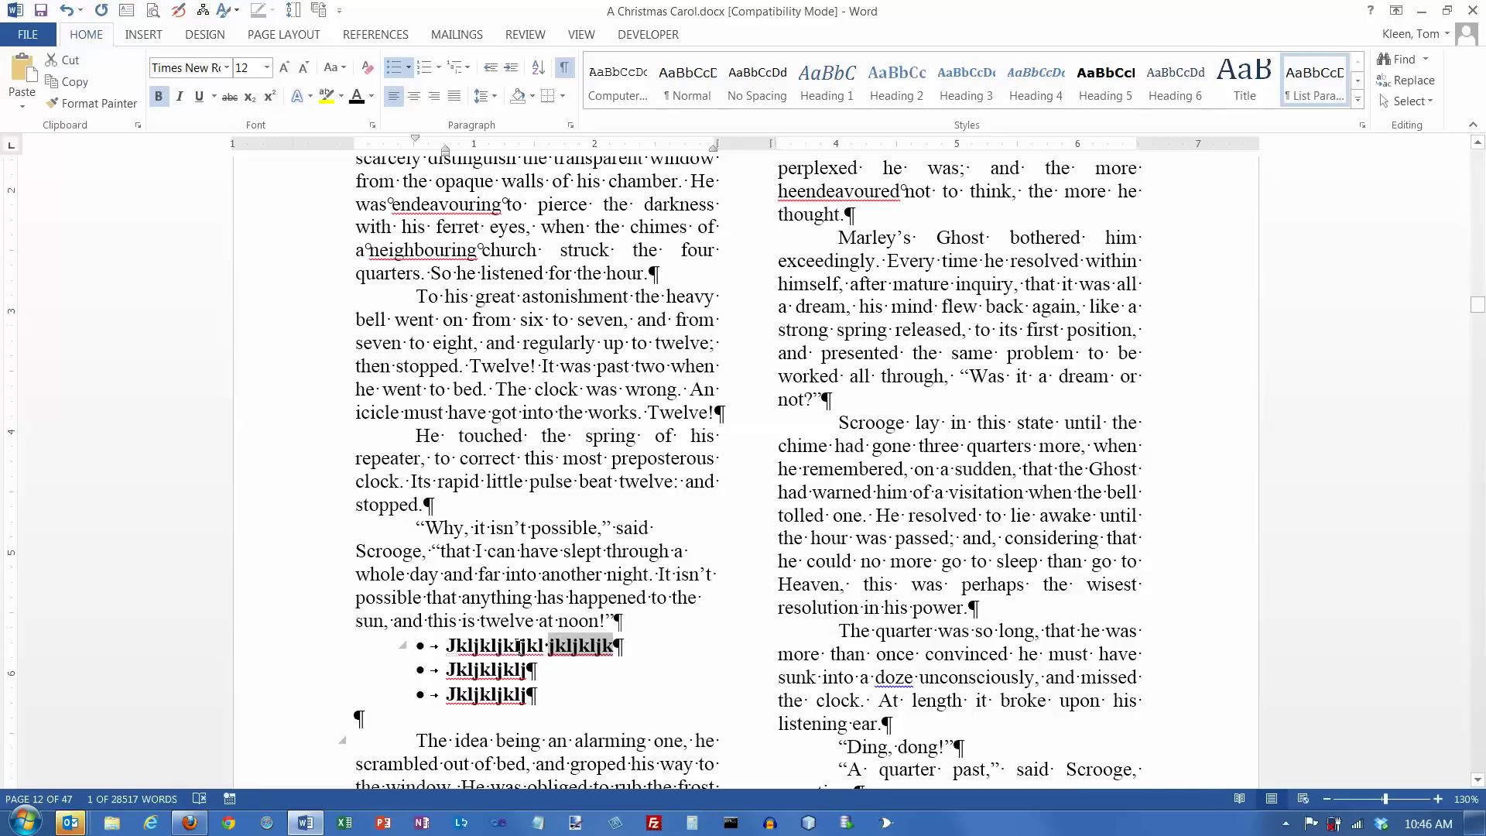
click(549, 645)
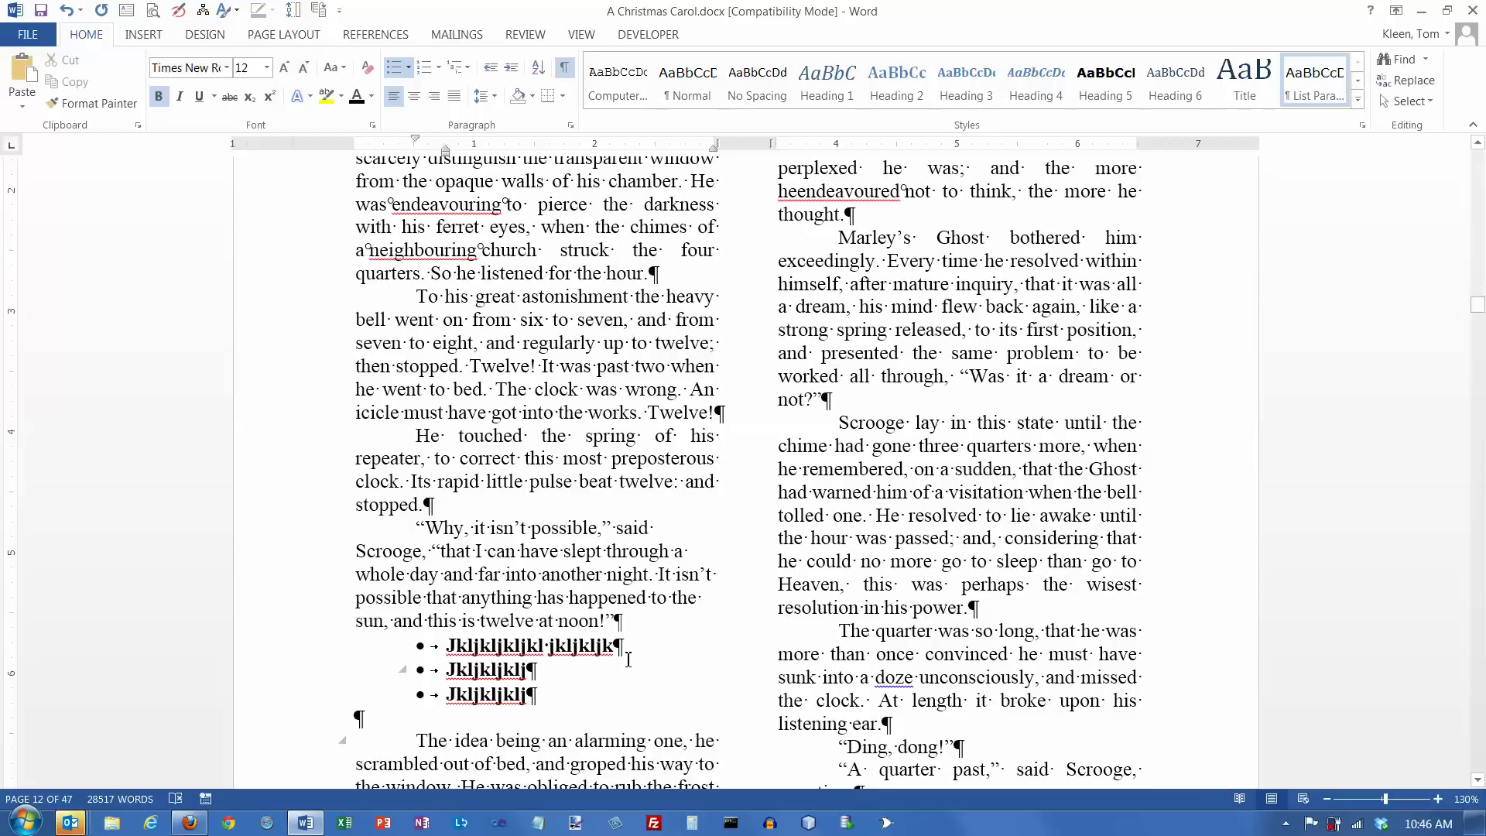
key(Return)
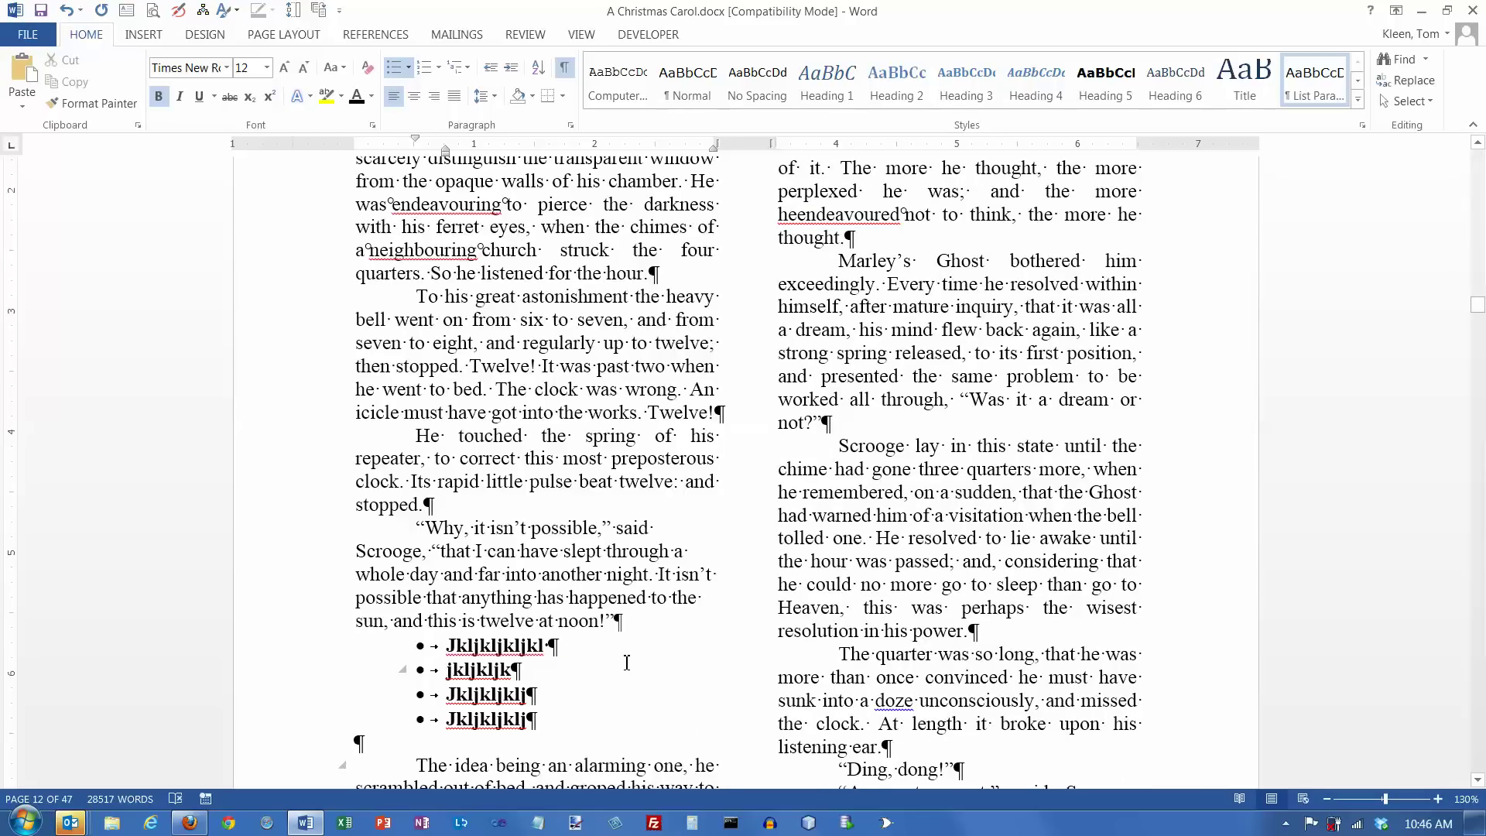
key(BackSpace)
key(BackSpace)
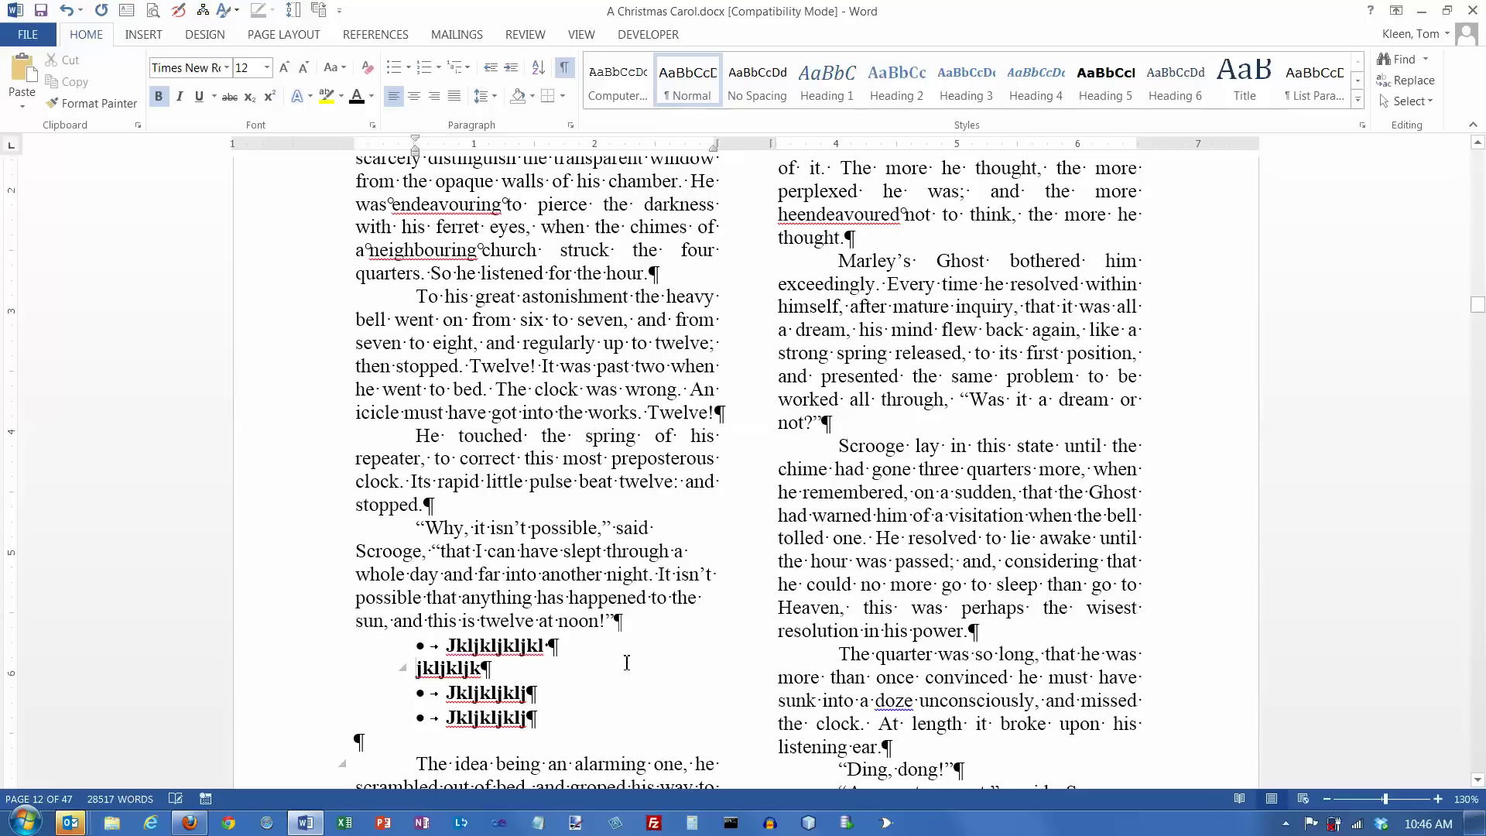
key(BackSpace)
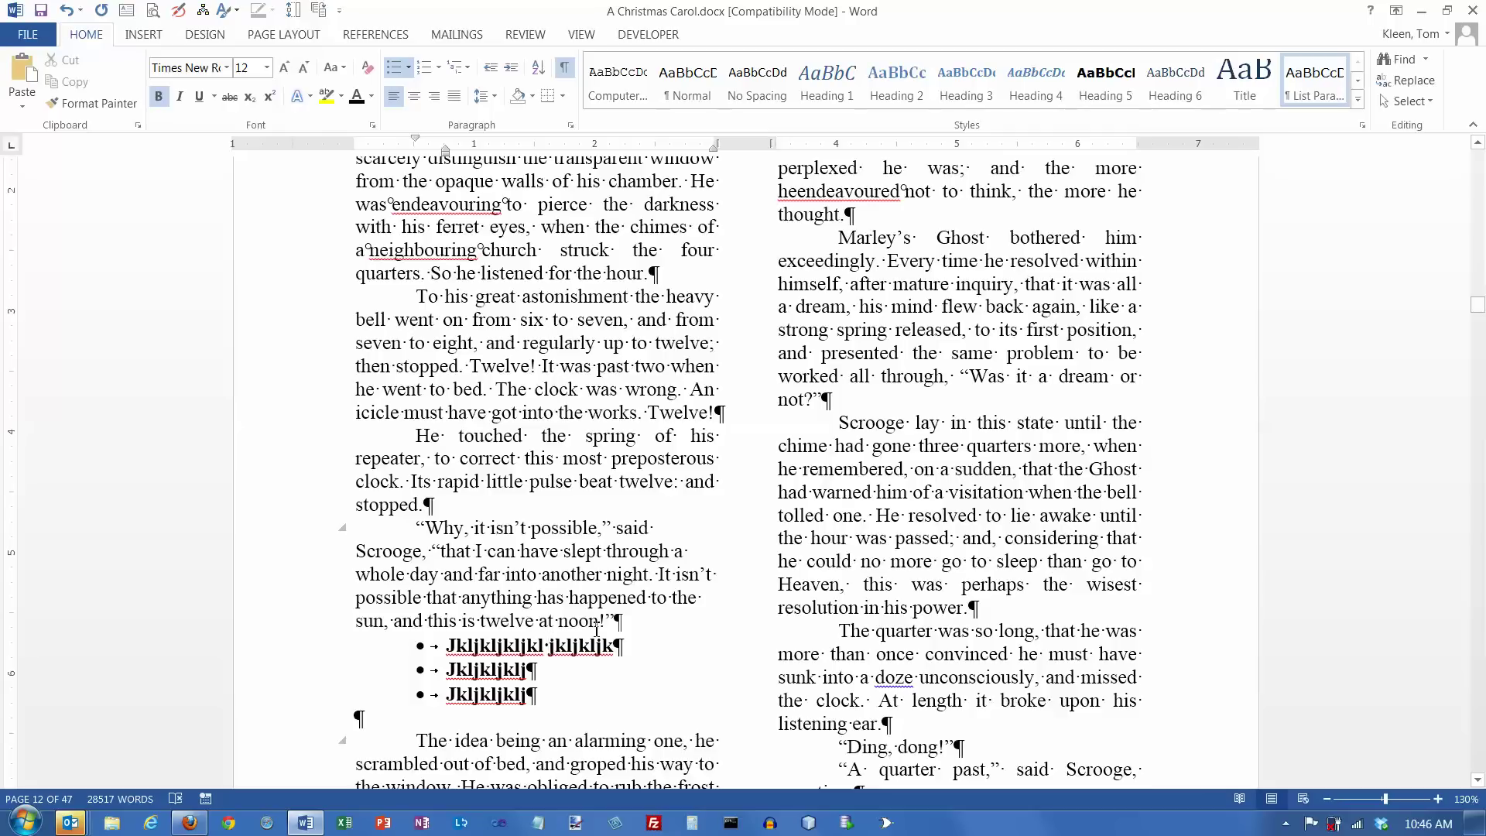
Insert a Shift+Enter line break before "jkljkljk" so it wraps within the first bullet.
key(shift+Return)
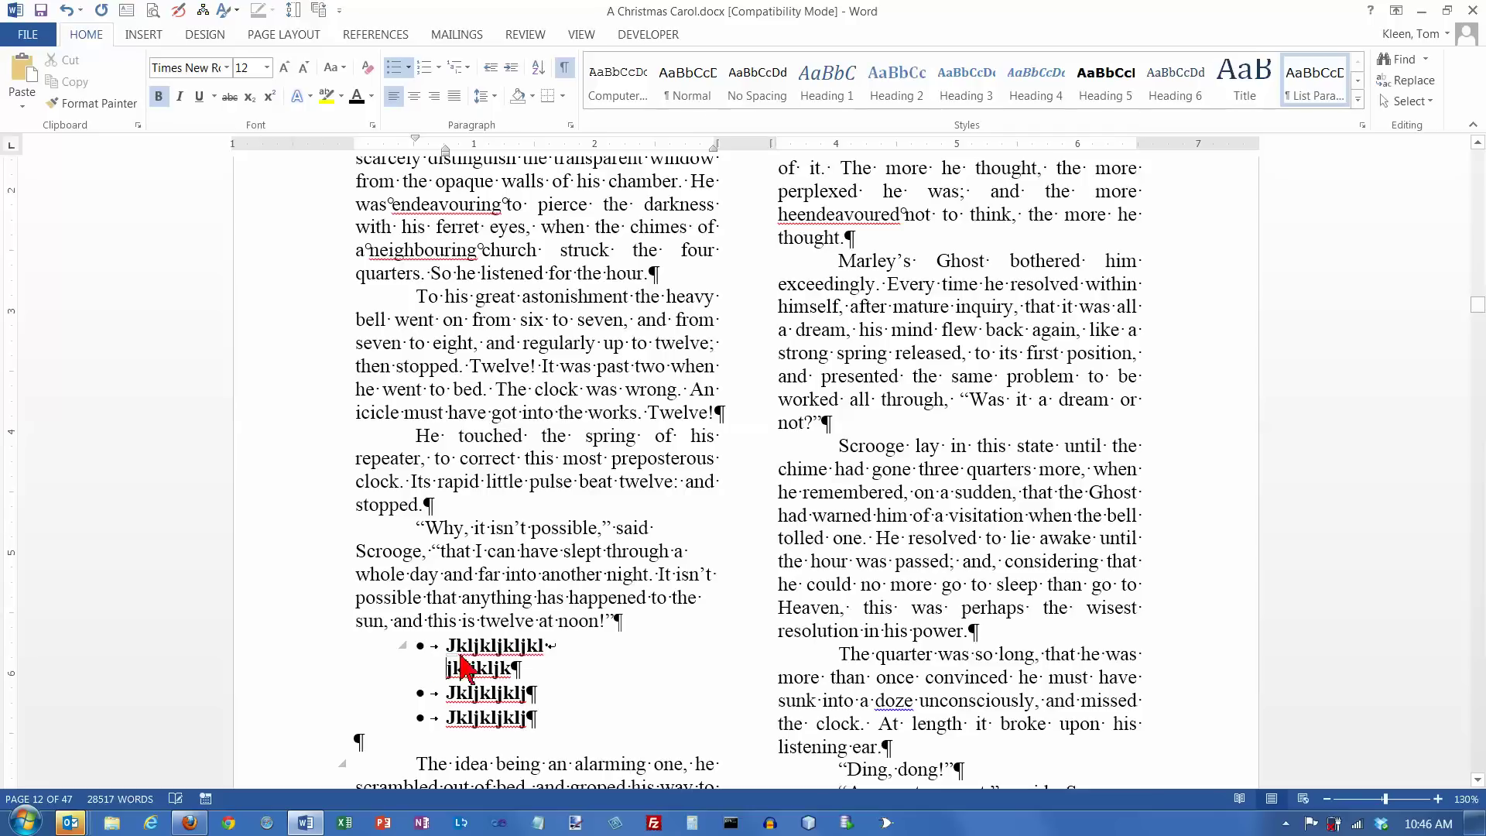
drag(447, 647, 548, 673)
click(564, 647)
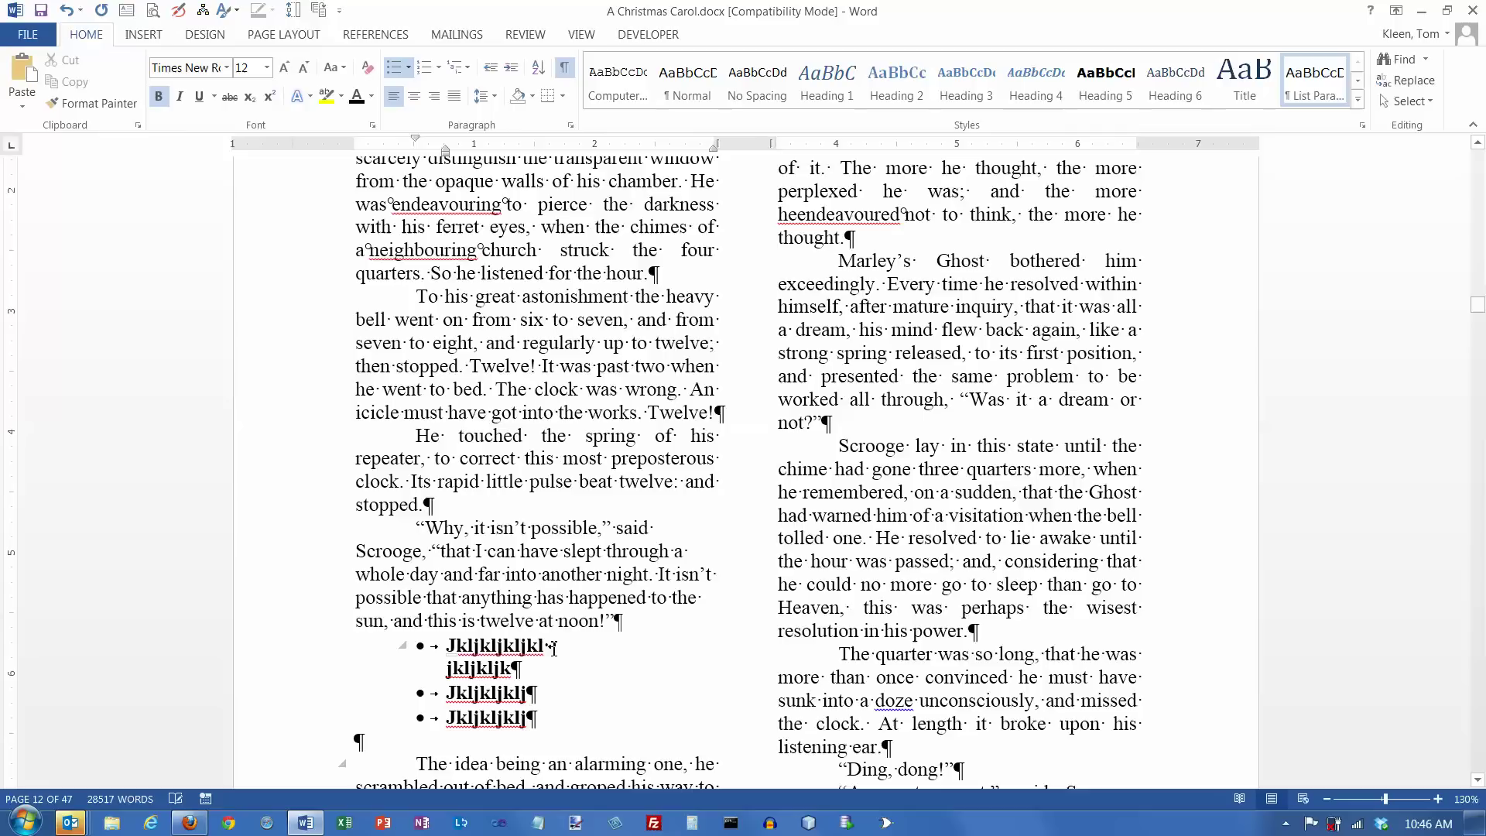